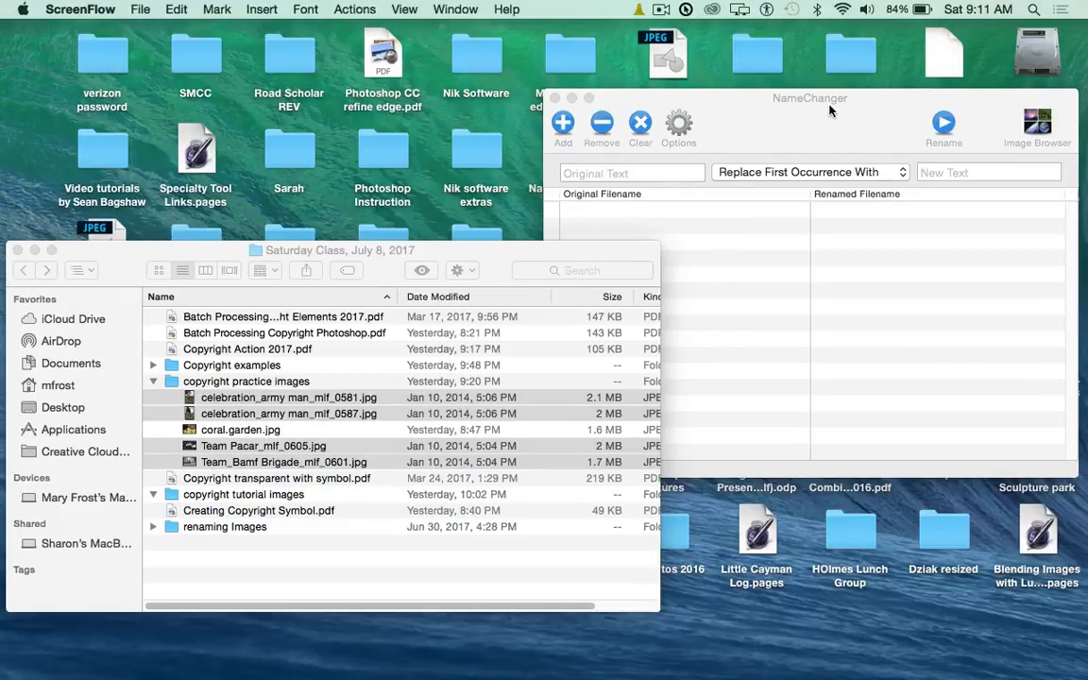
Step: Add the four selected images from the copyright practice images folder to the NameChanger rename list
click(859, 106)
drag(862, 103, 881, 93)
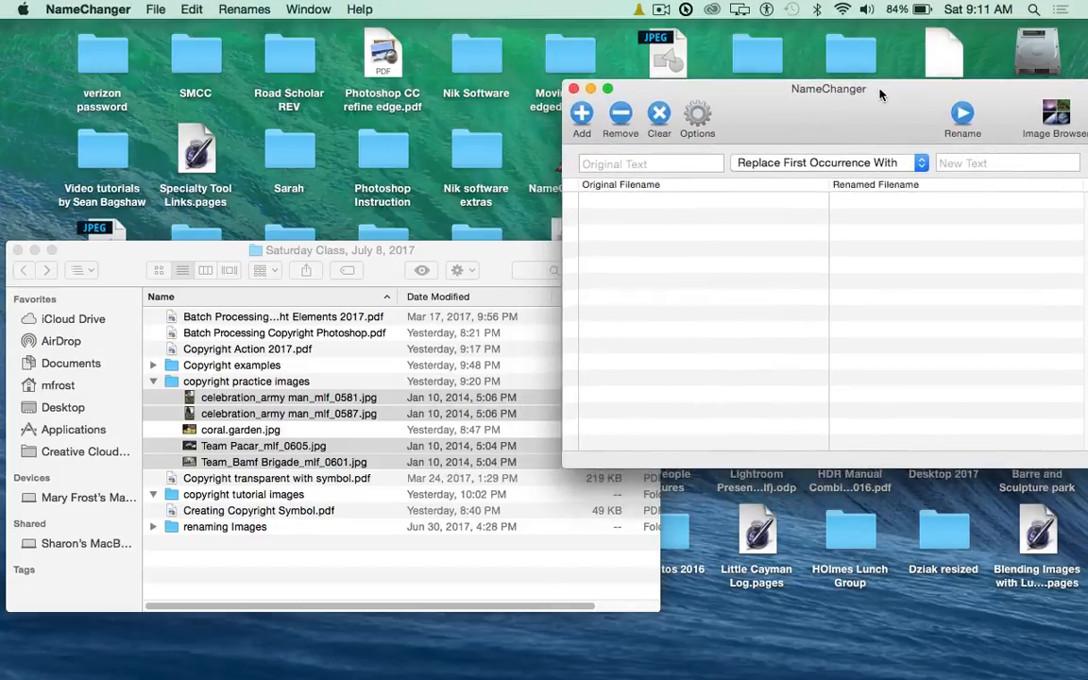
click(185, 250)
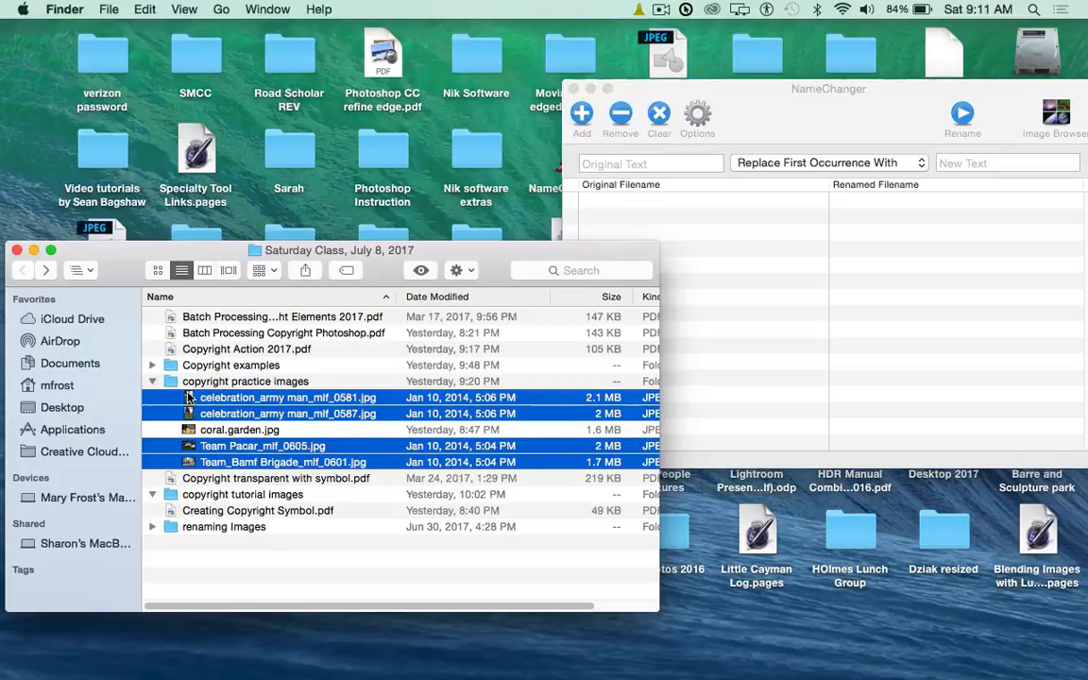
drag(237, 397, 706, 262)
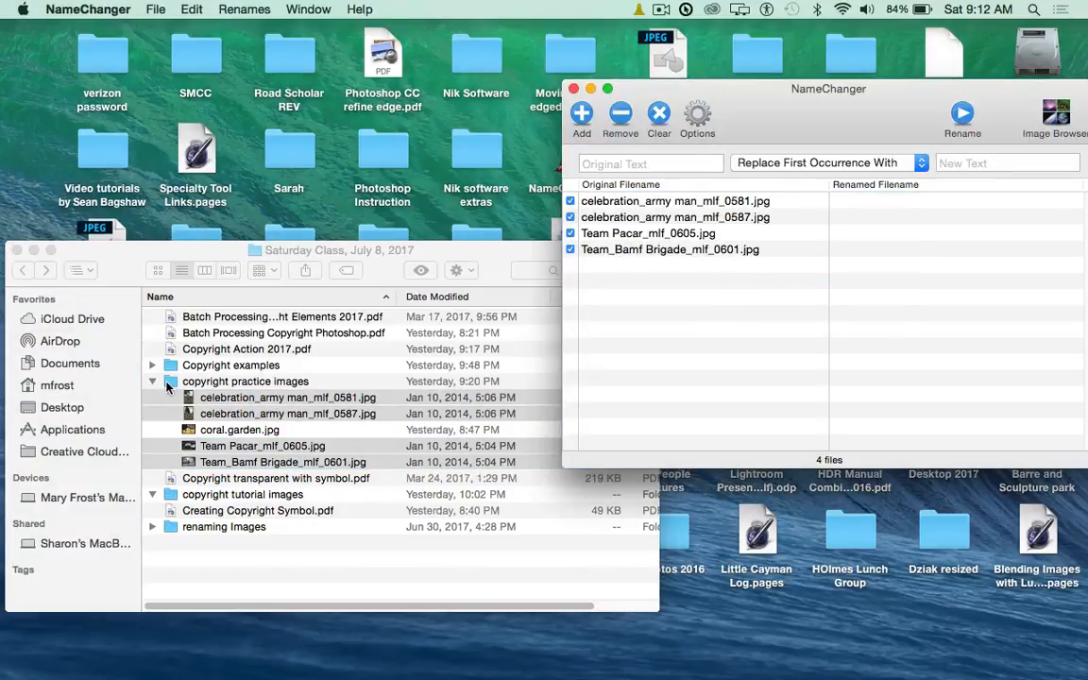
Step: Set the renaming options to hide file extensions in the file list
click(153, 492)
click(696, 115)
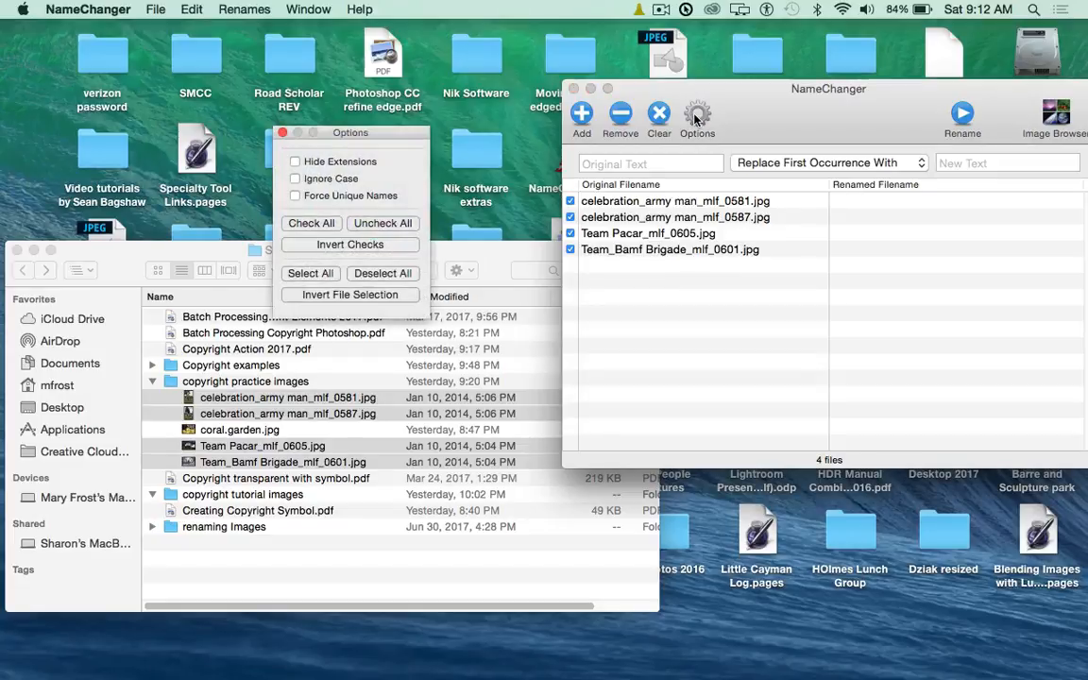
click(294, 162)
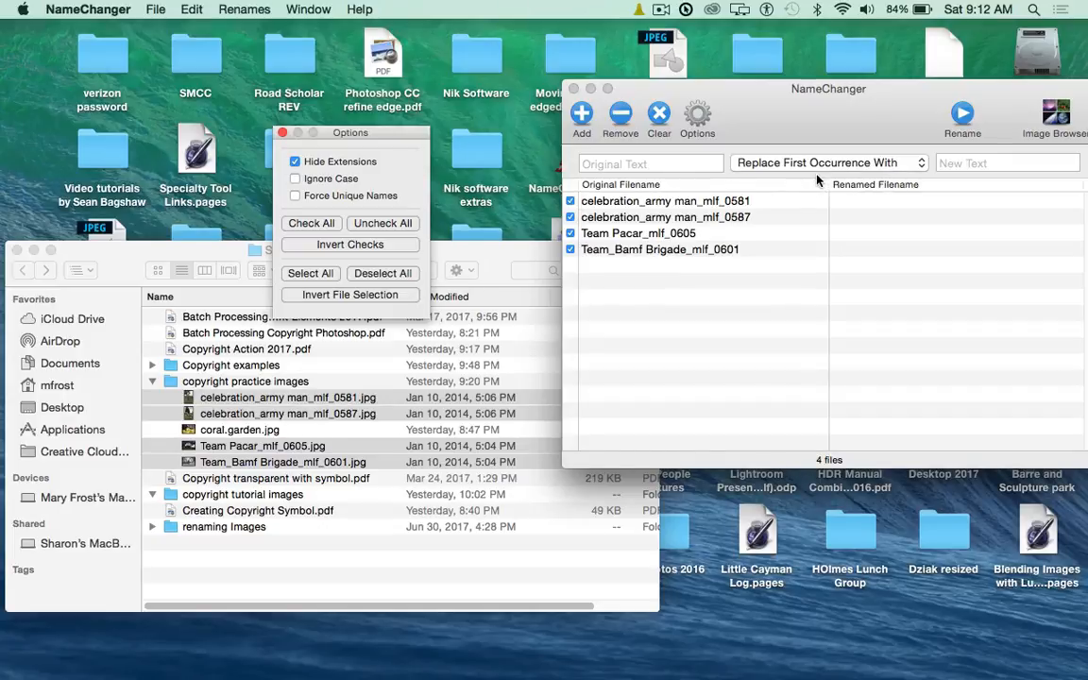
Step: Rename the listed files by replacing all occurrences of "celebration" with "park"
click(921, 164)
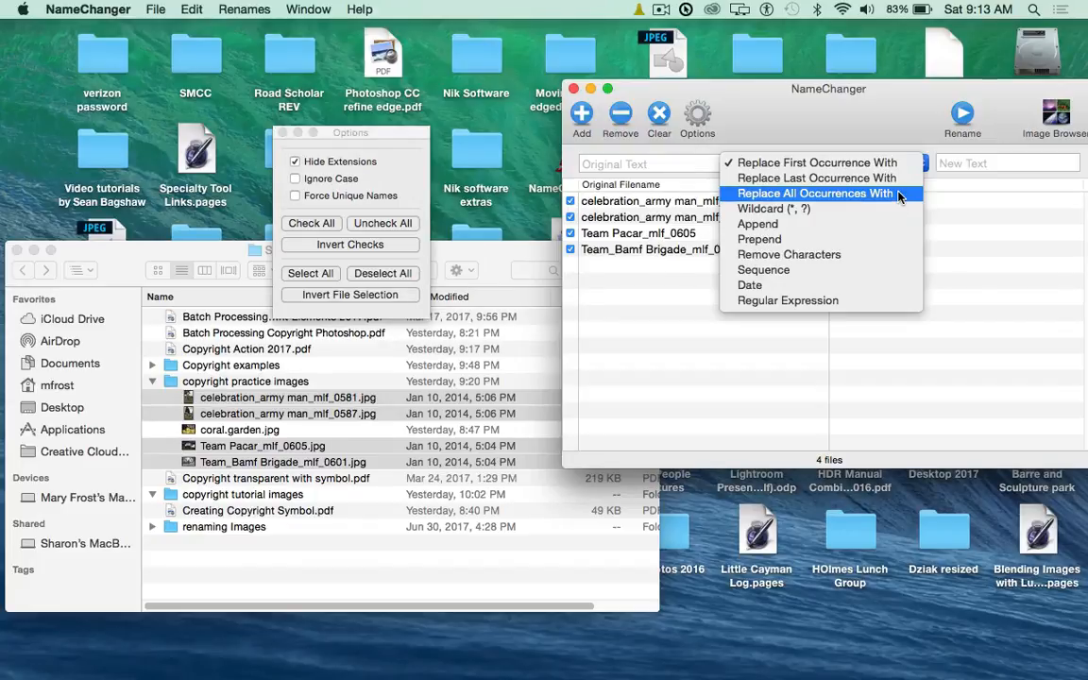
click(898, 194)
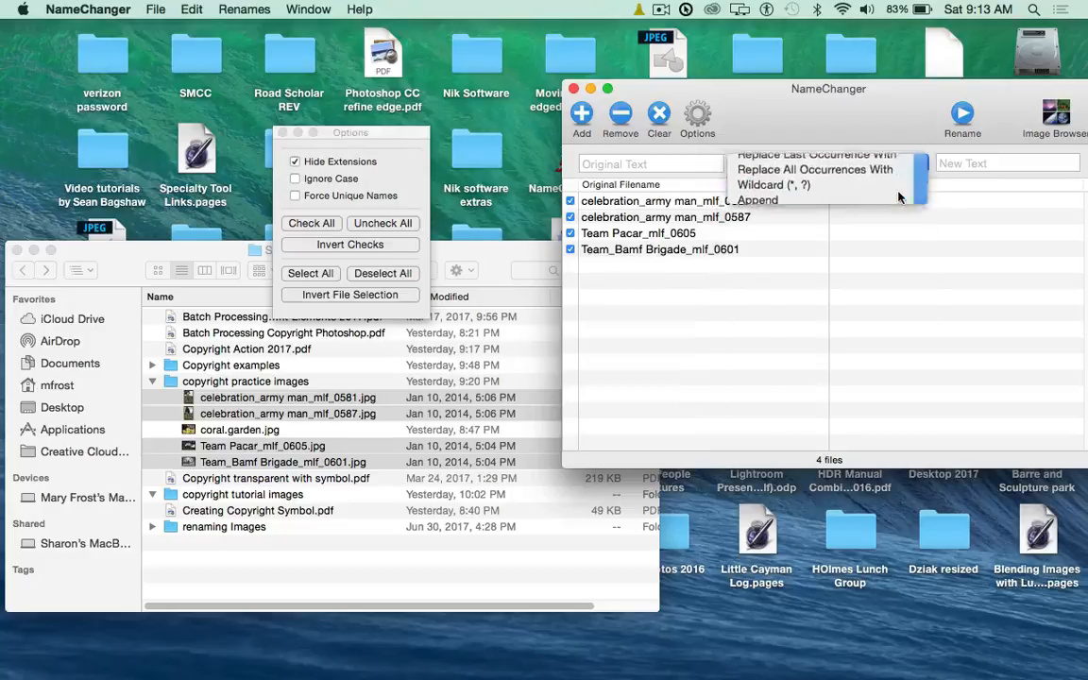
click(587, 163)
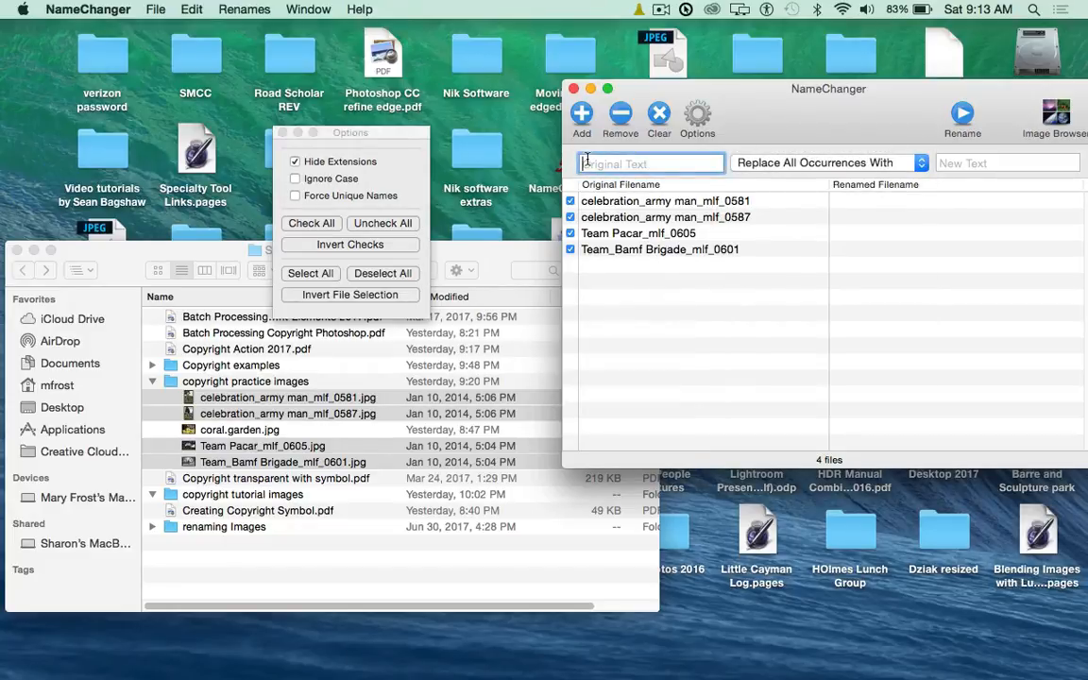
text(celeb)
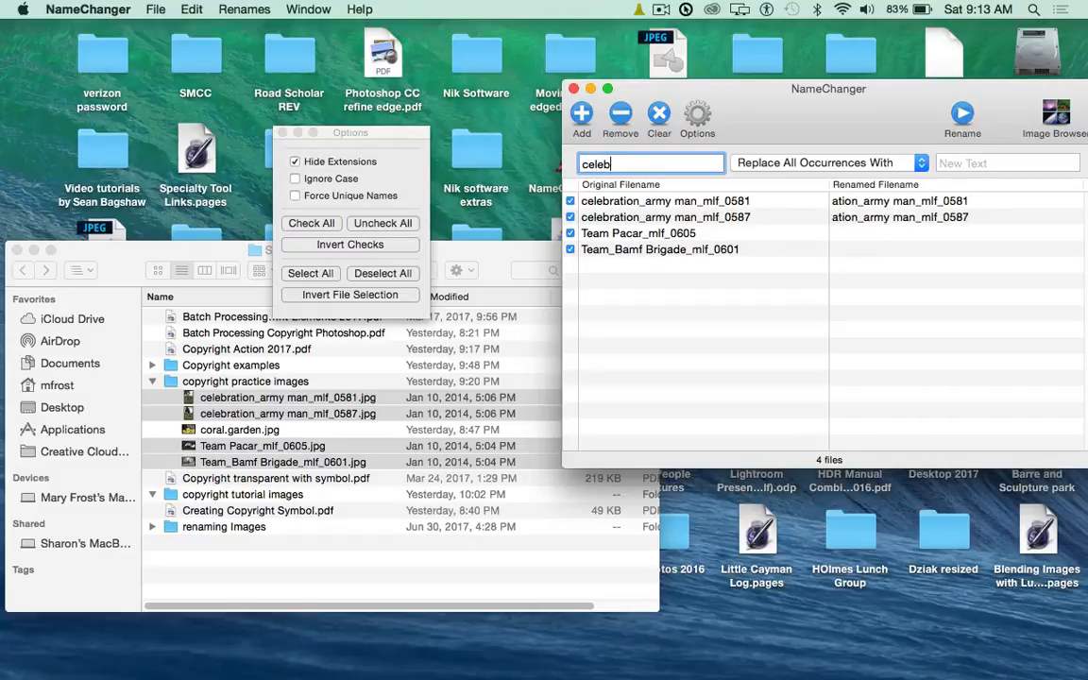
text(ration)
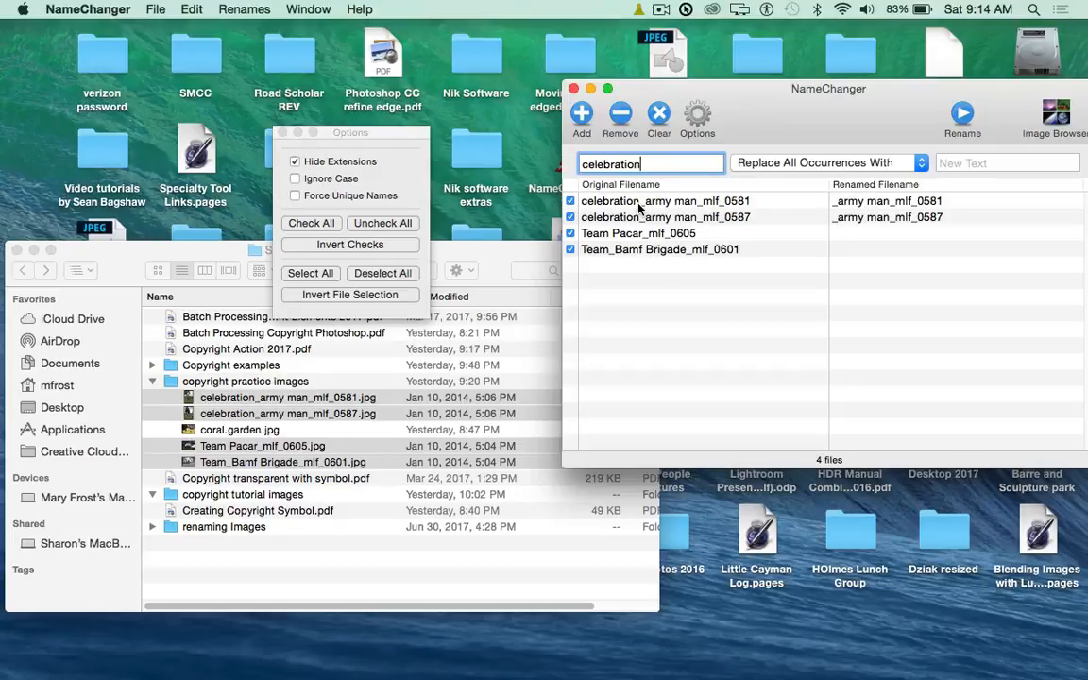
click(958, 161)
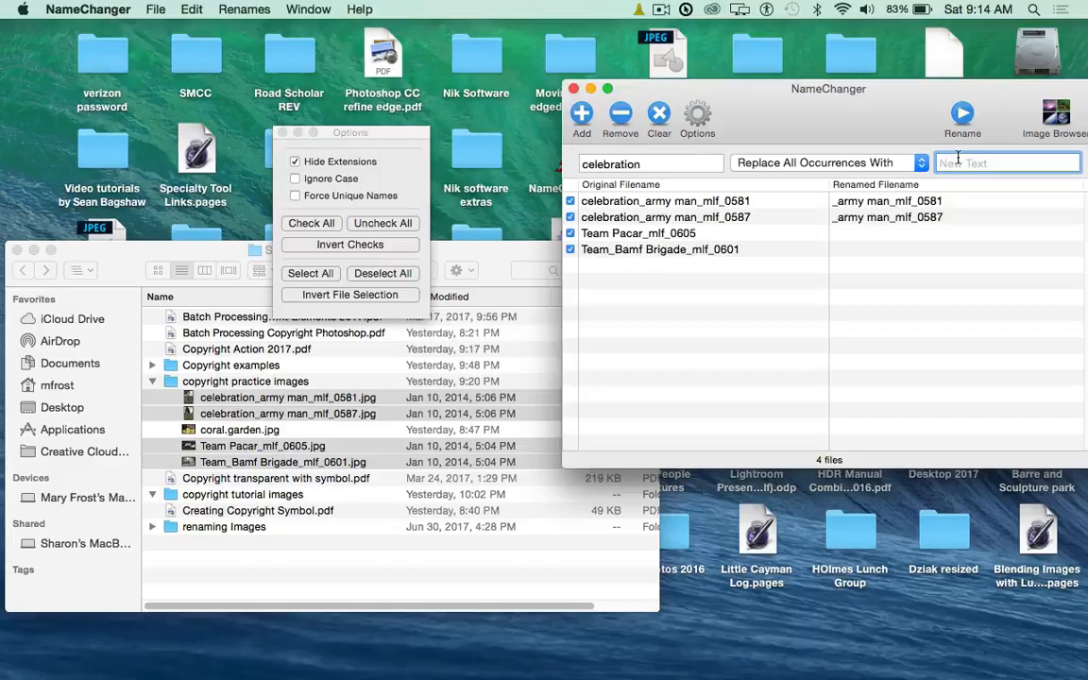
text(park)
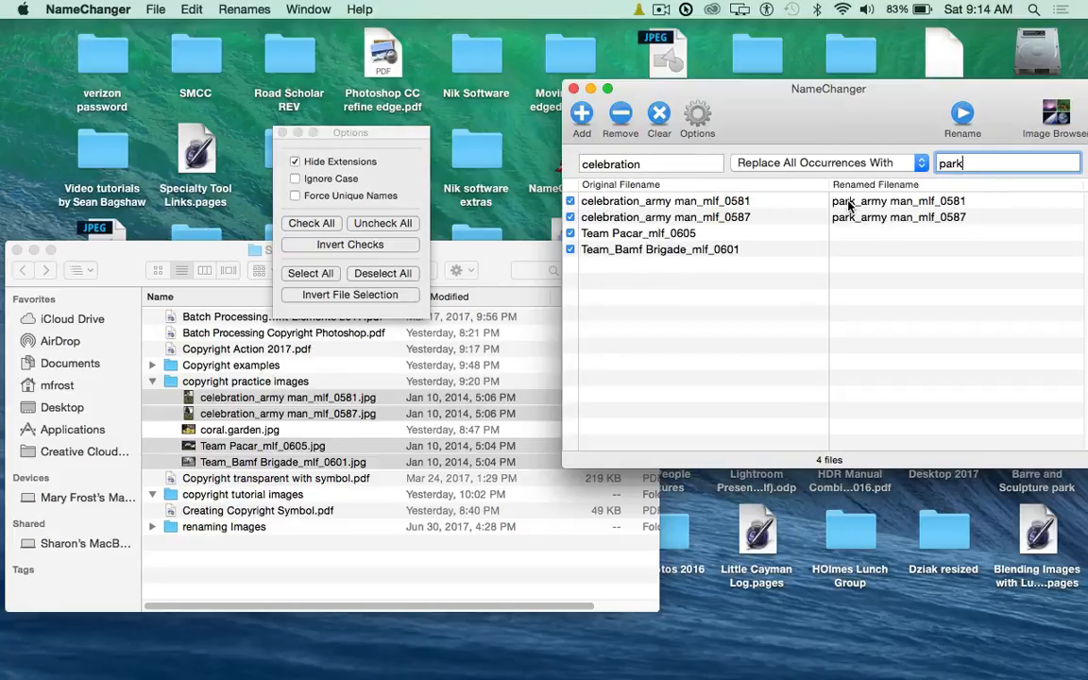
click(923, 163)
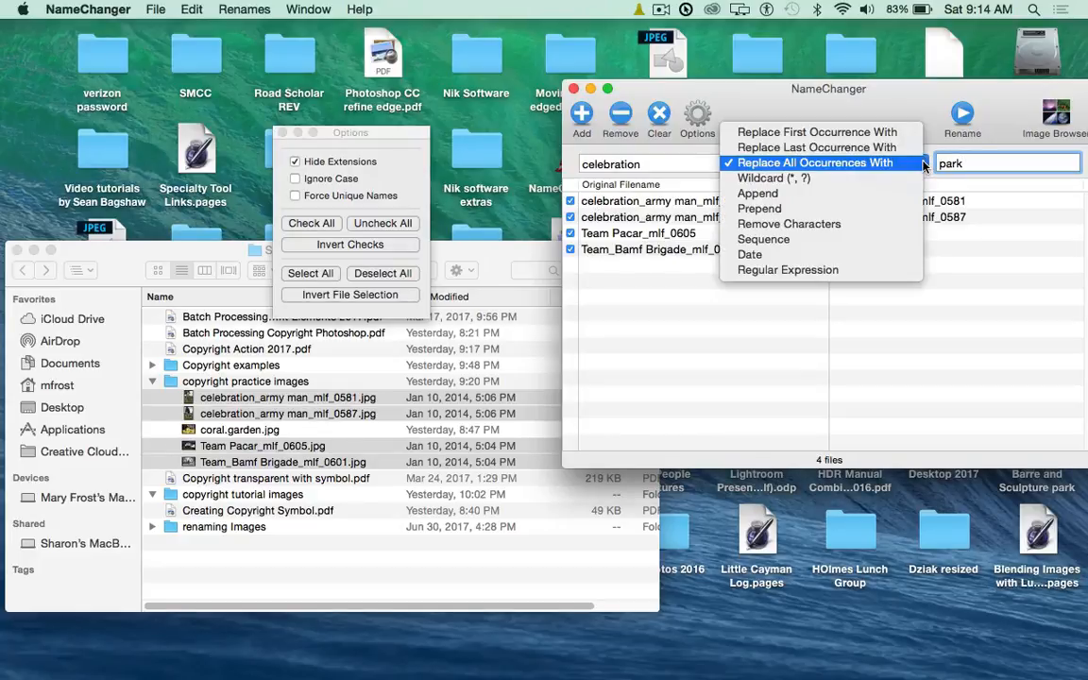
click(916, 164)
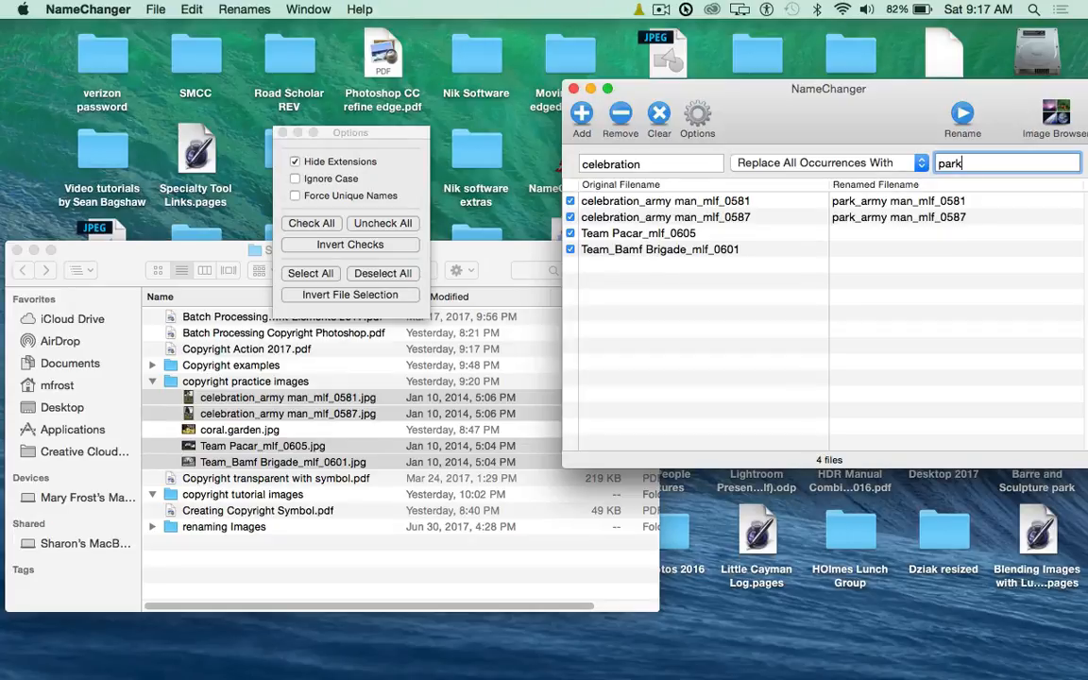
click(962, 114)
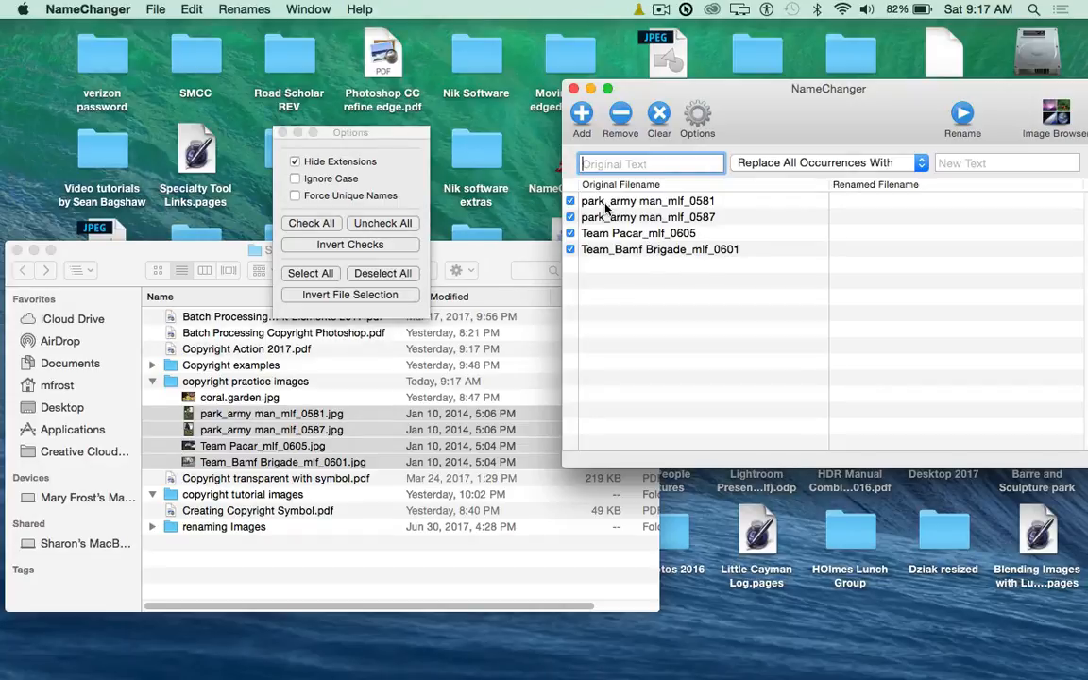
Step: Append an underscore and the photographer's name to all four file names and apply the renaming
click(831, 162)
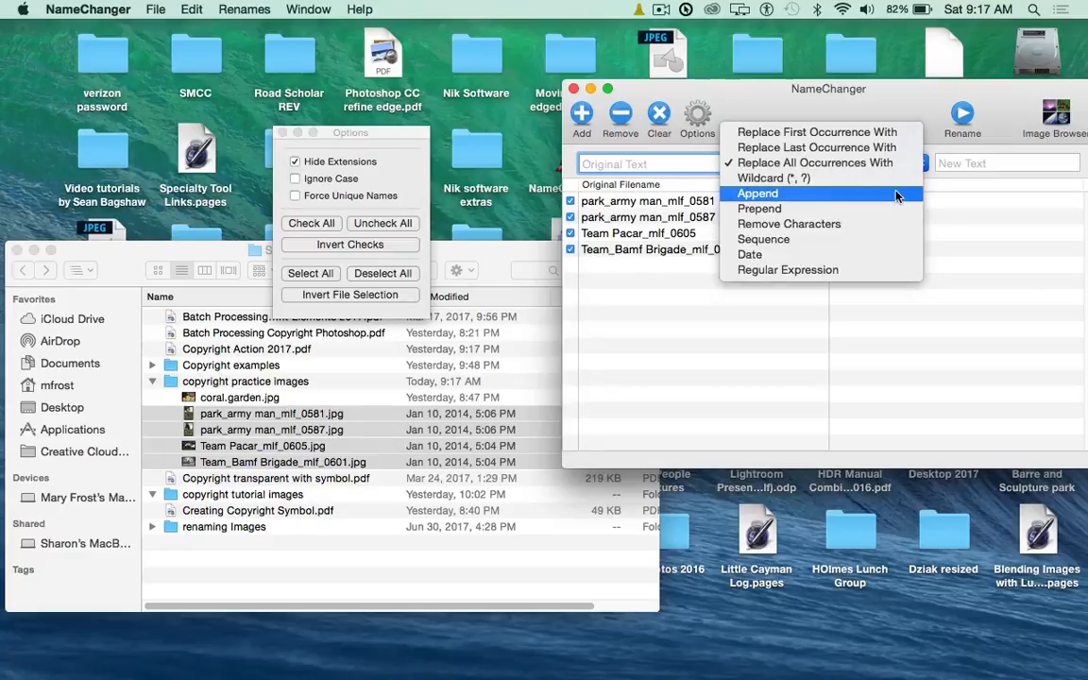
click(897, 194)
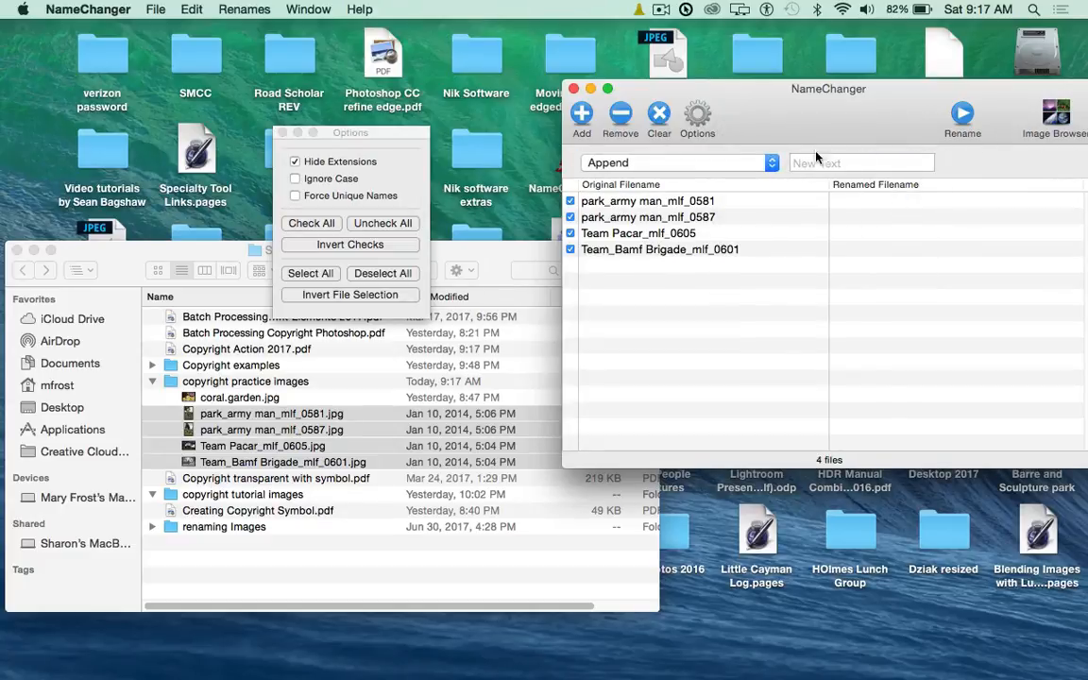
click(809, 163)
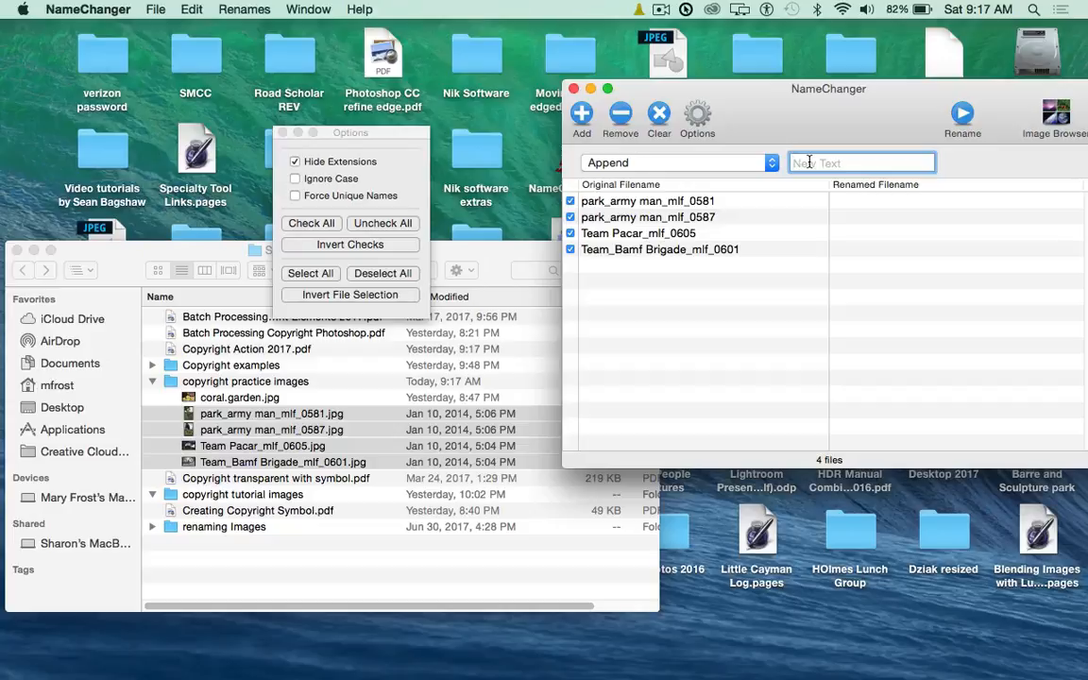
text(_)
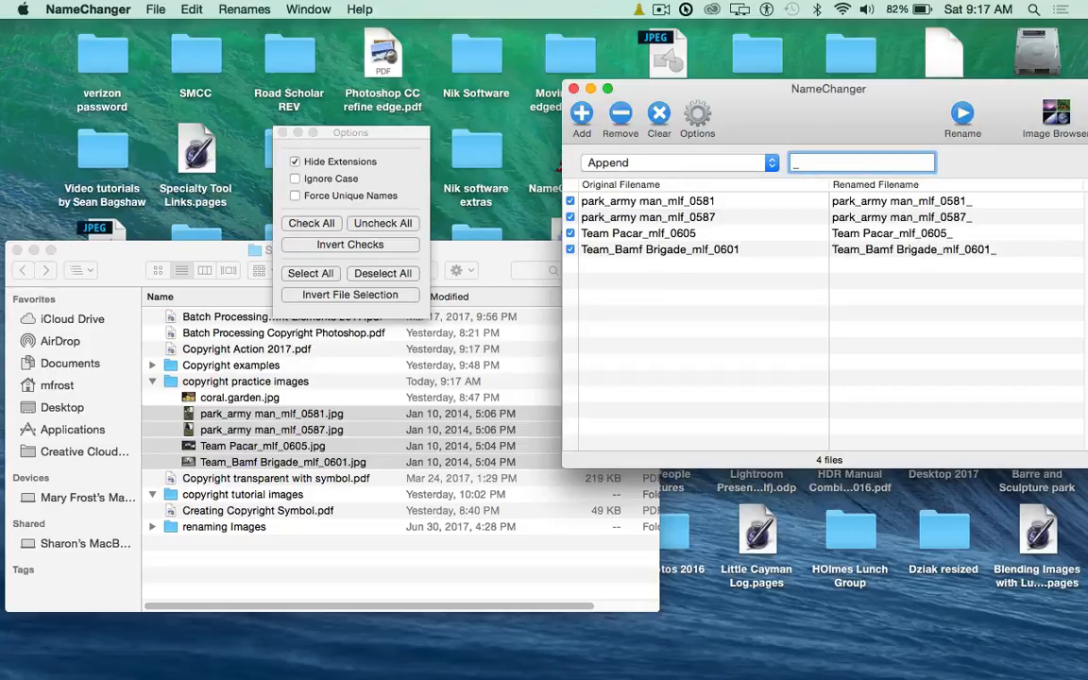
text(mlfrost)
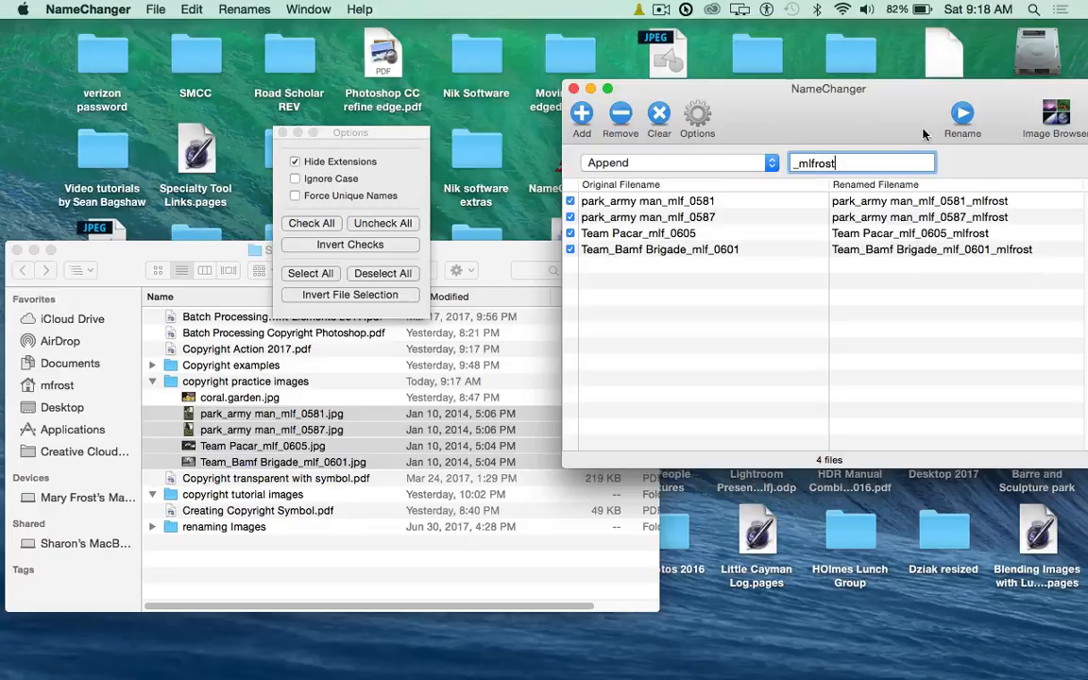
click(963, 117)
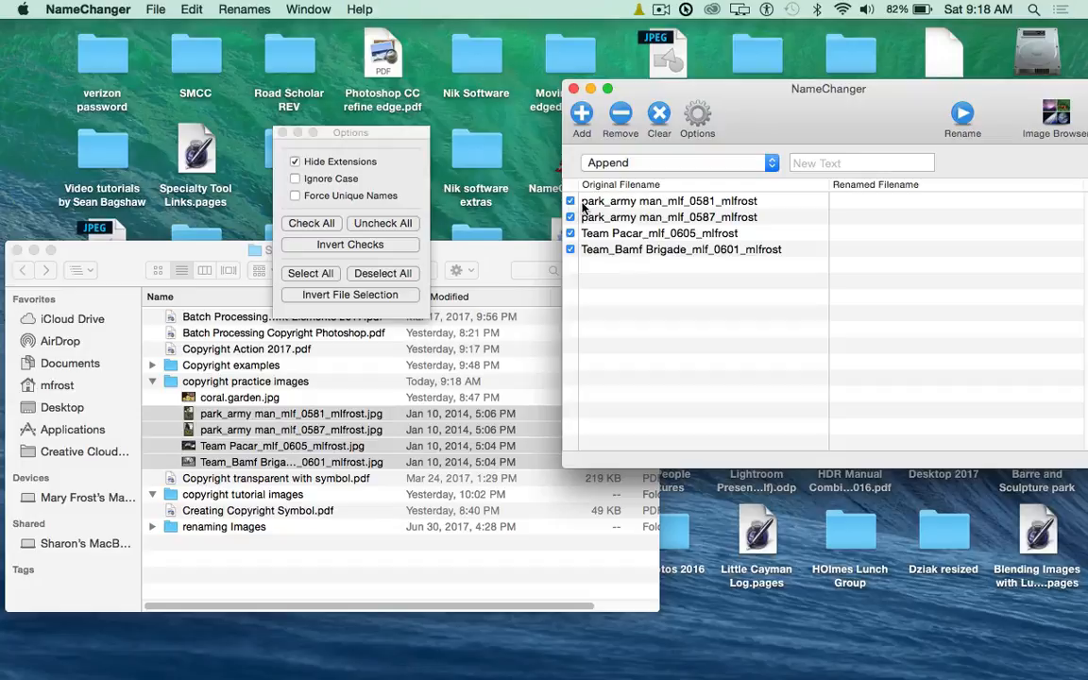
Step: Prepend "test_" to all four file names and apply the renaming
click(650, 161)
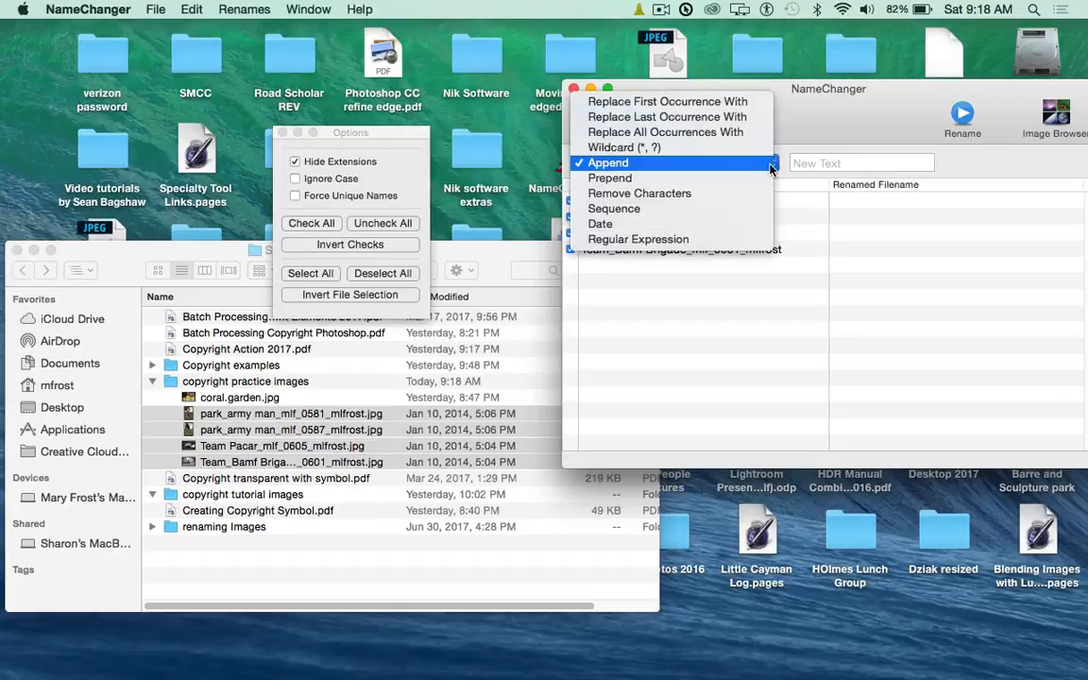
click(761, 179)
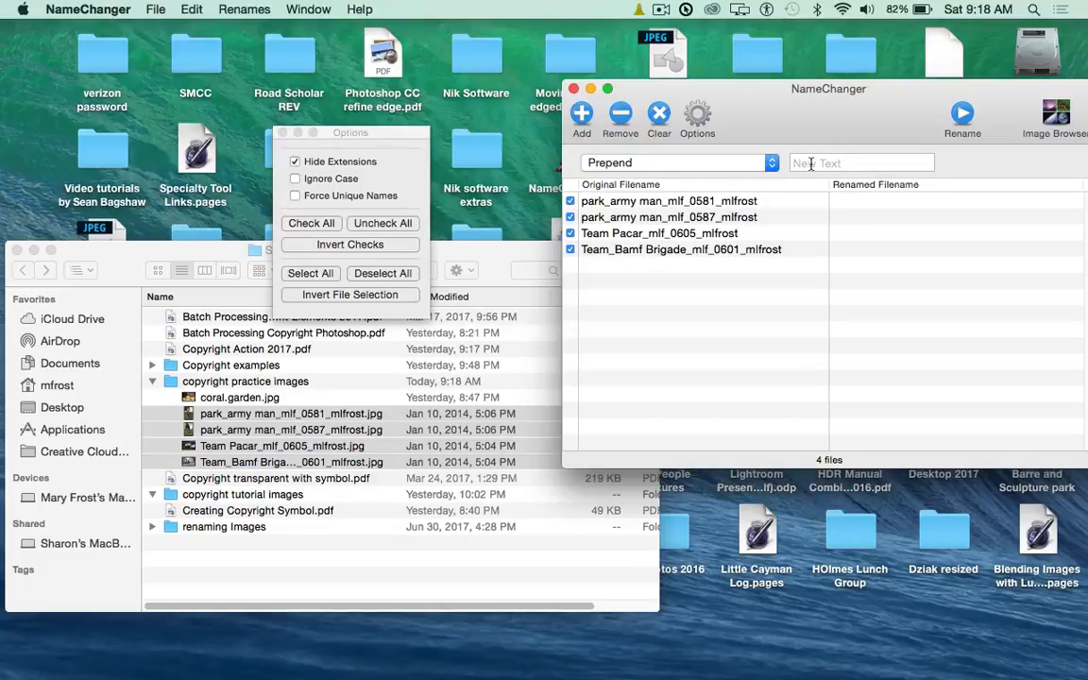
click(850, 163)
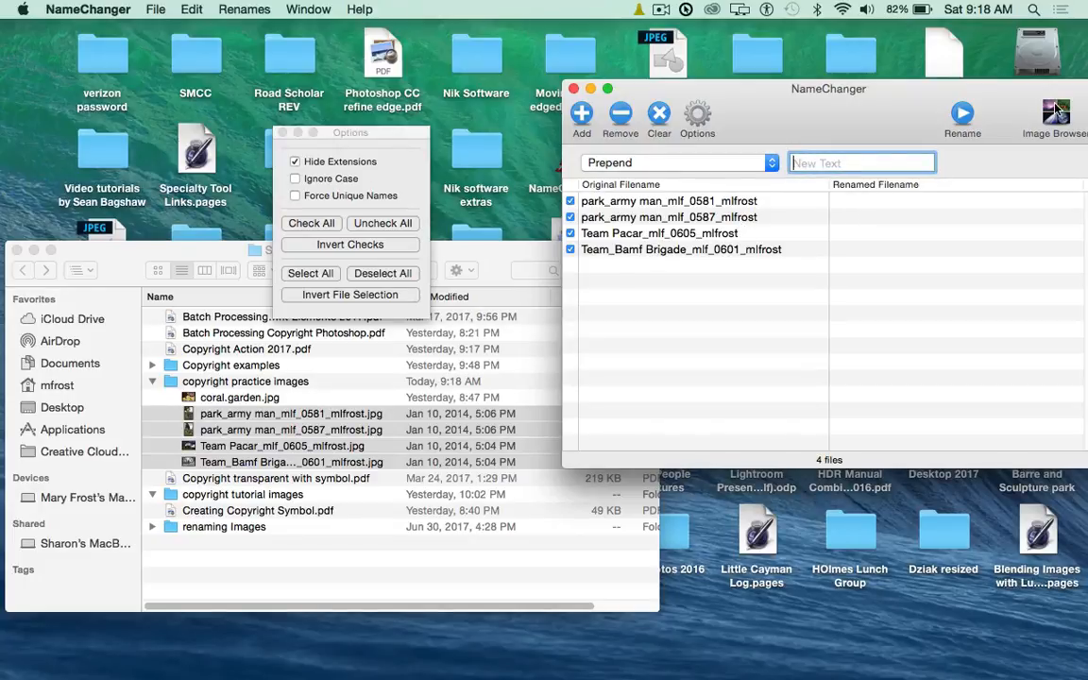
text(test)
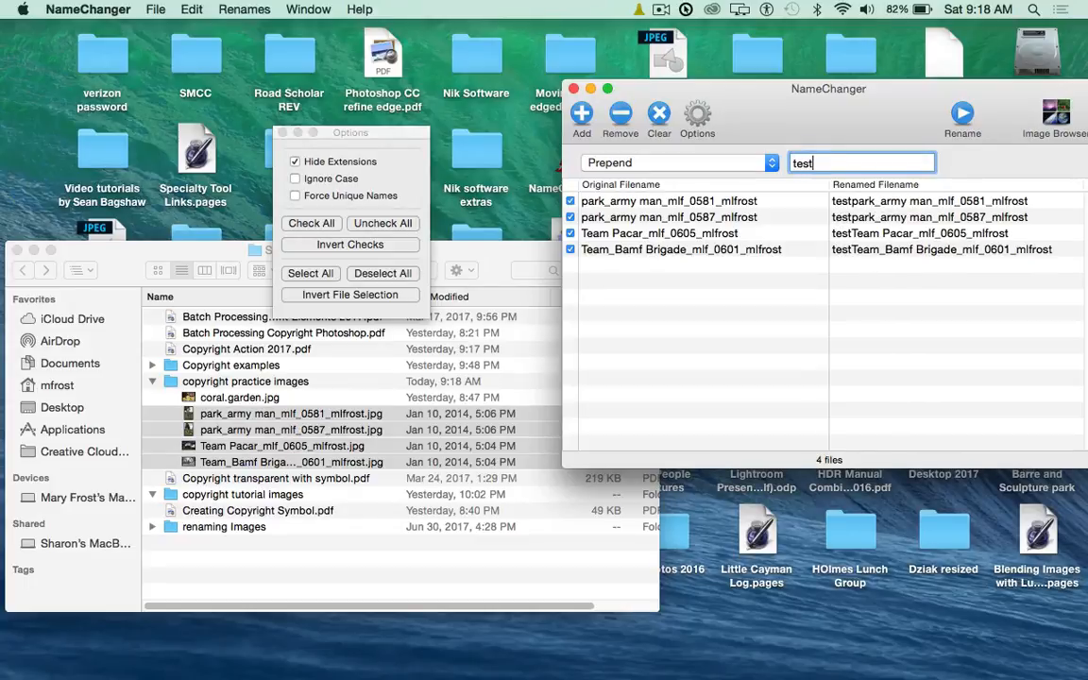
text(_)
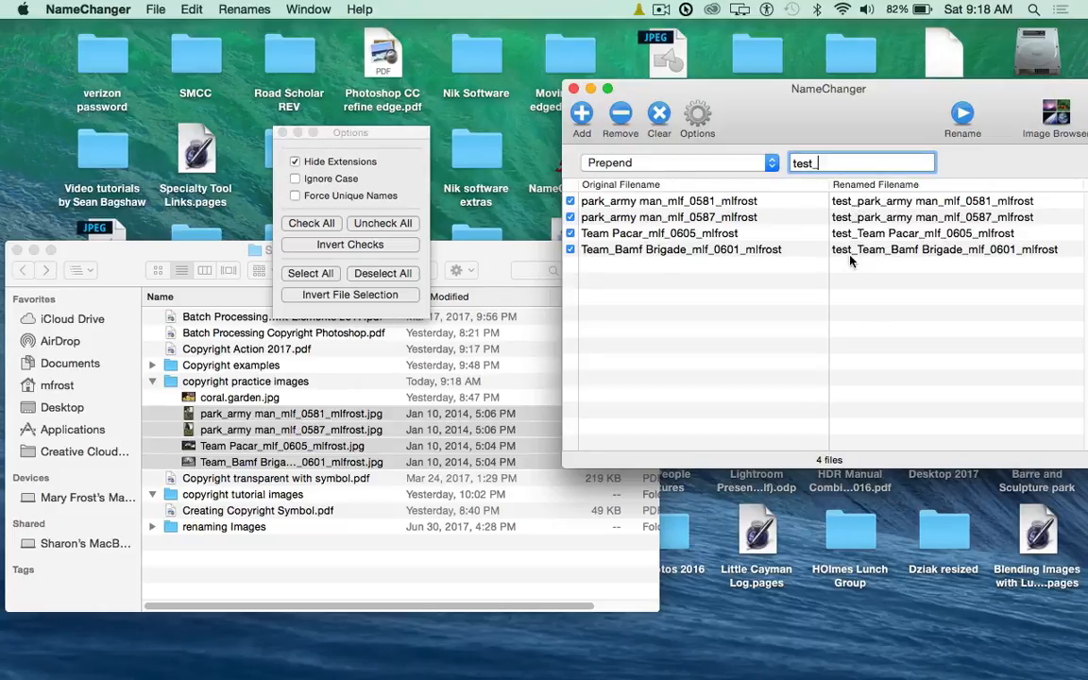
click(963, 115)
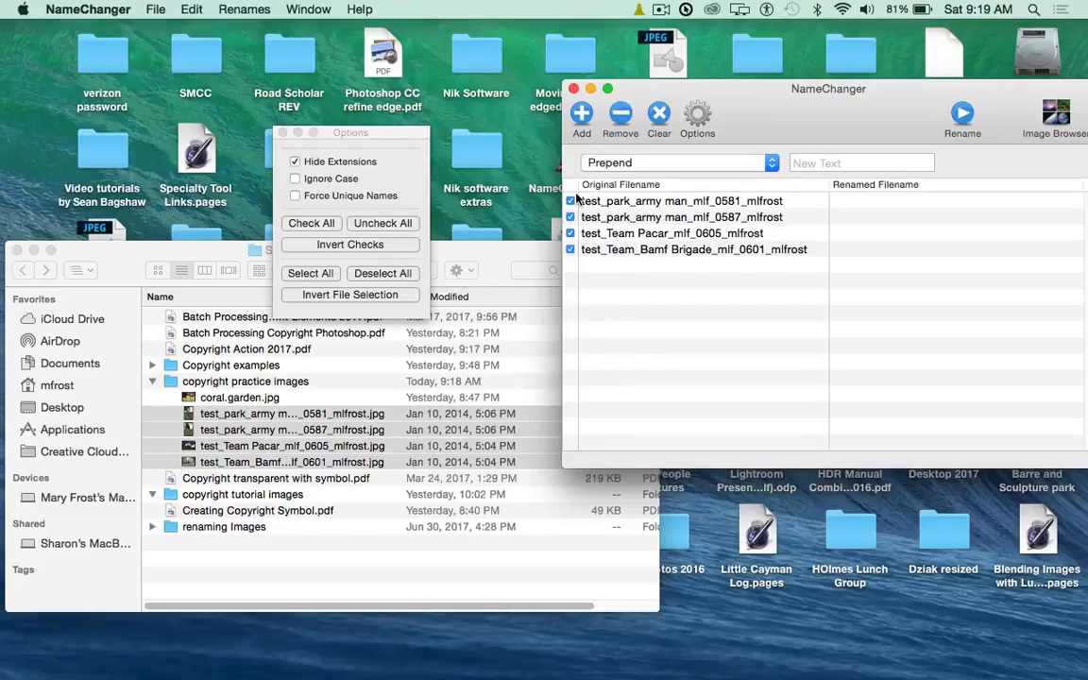
Step: Enter "UBS_" as the new text to prepend to the listed file names
click(571, 202)
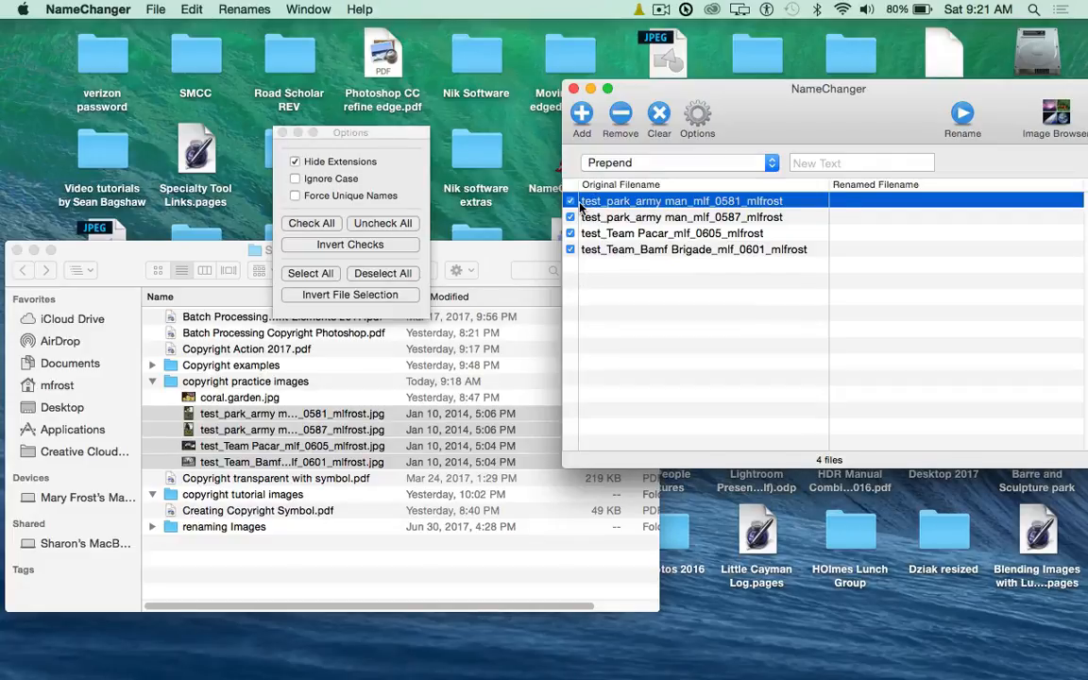
click(797, 162)
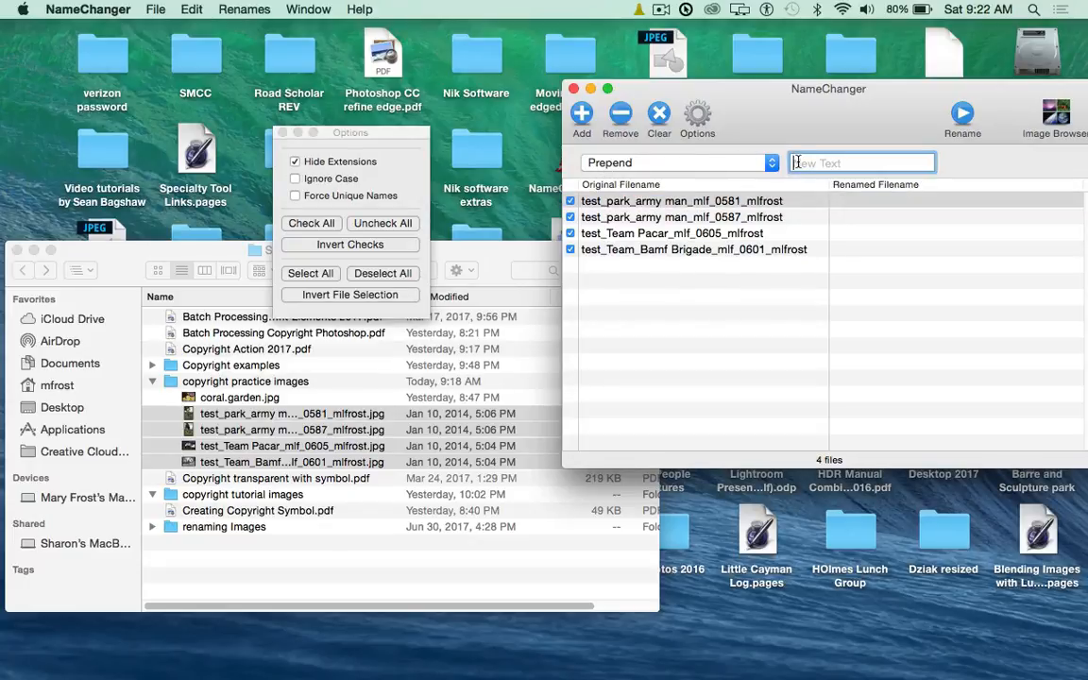
text(UB)
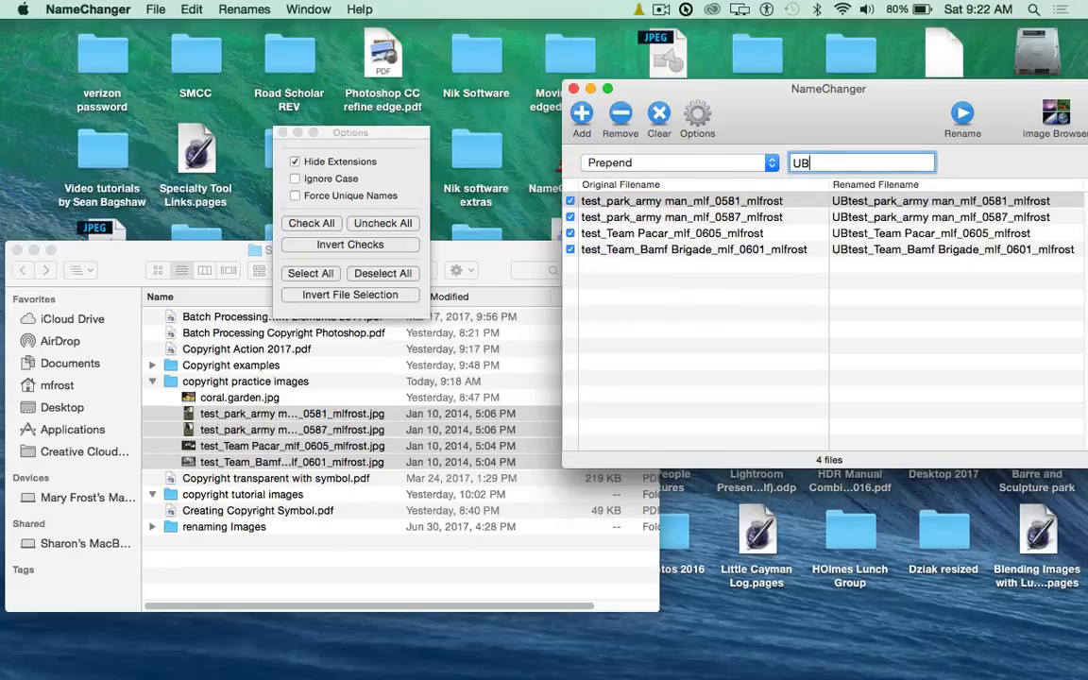
text(S)
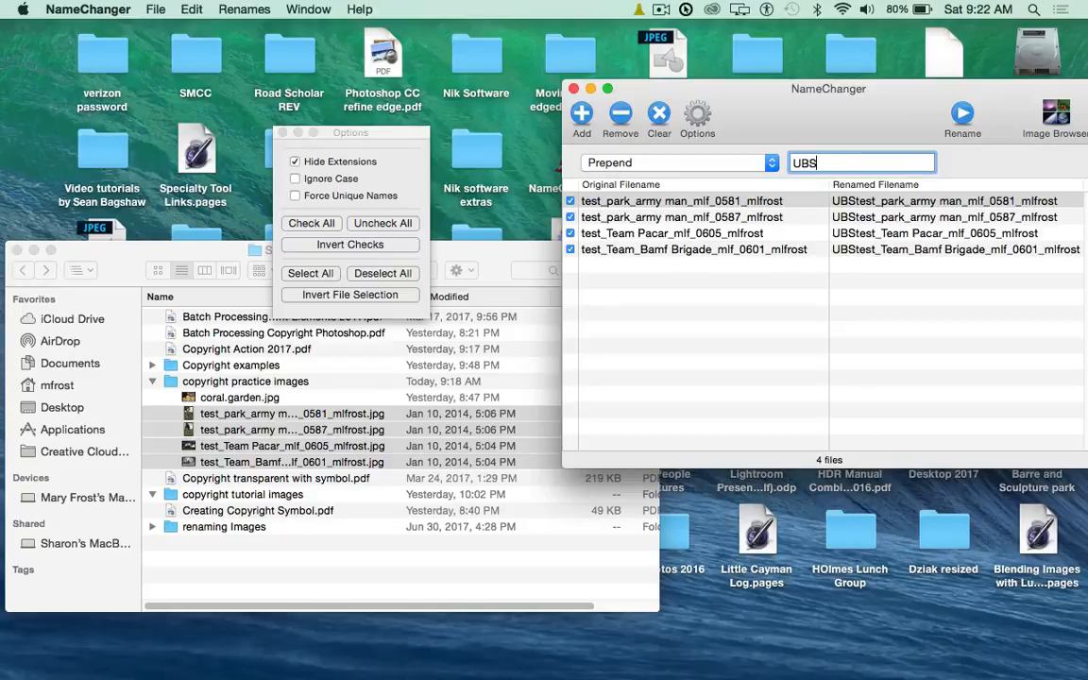
text(_)
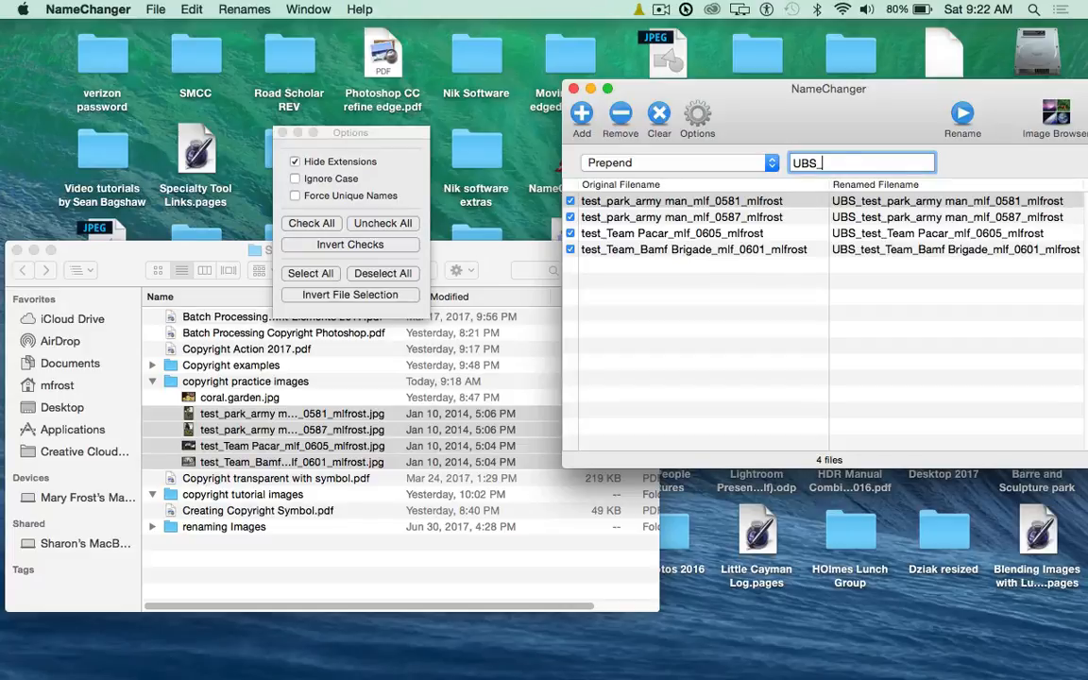
Step: Remove "test_" from all four file names by replacing all occurrences with empty text, and apply the renaming
click(677, 162)
click(701, 103)
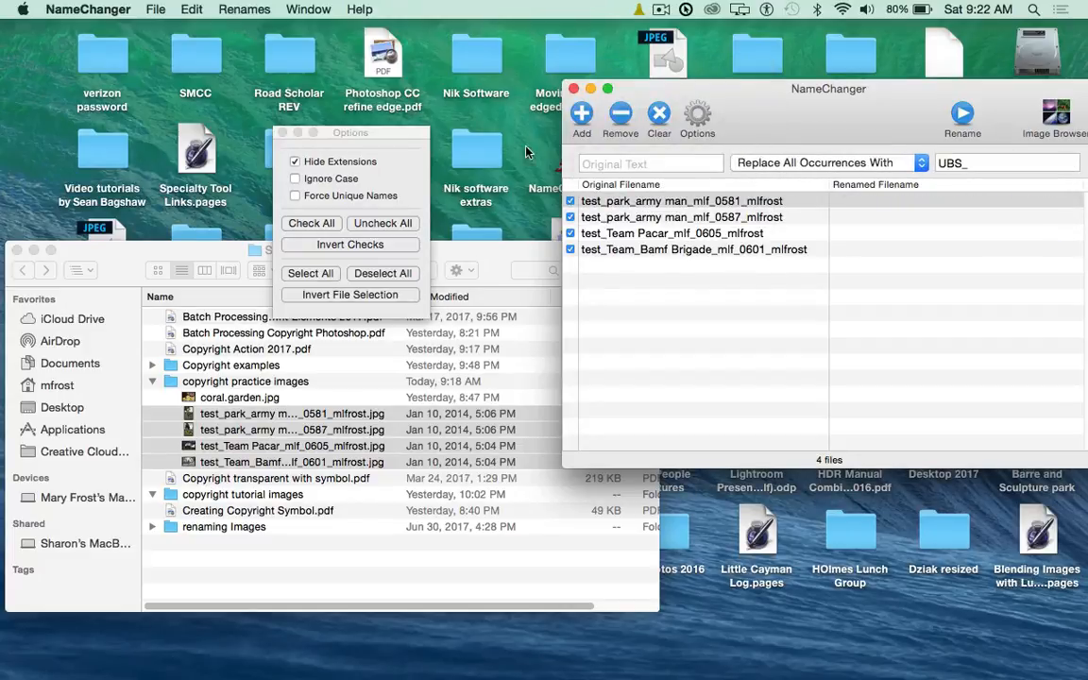
click(598, 164)
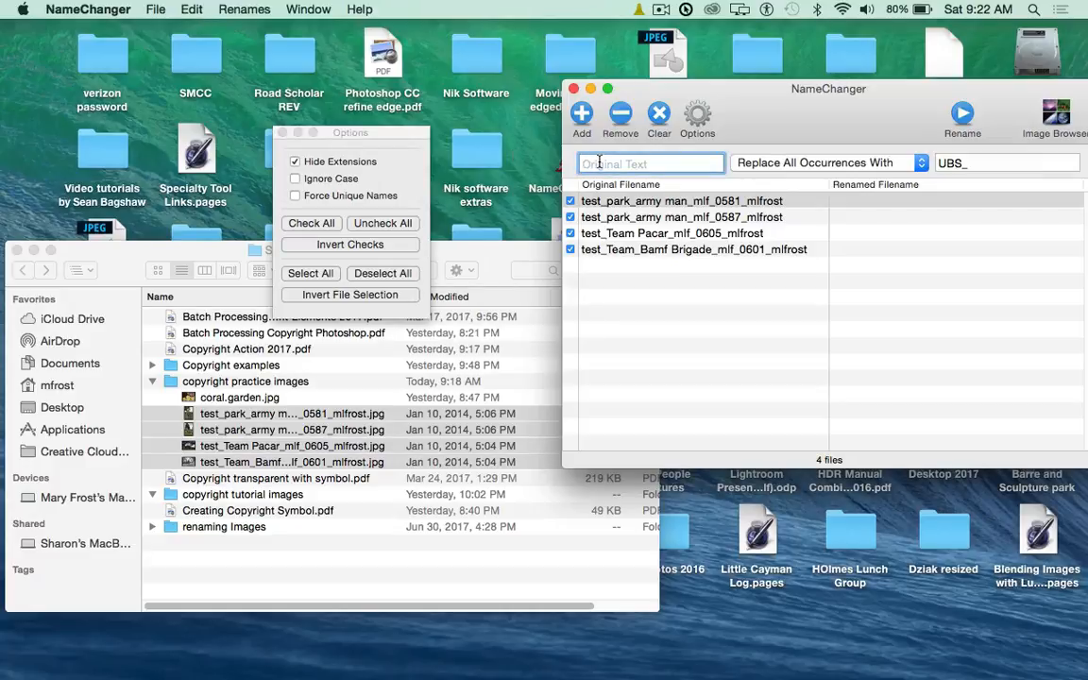
text(test)
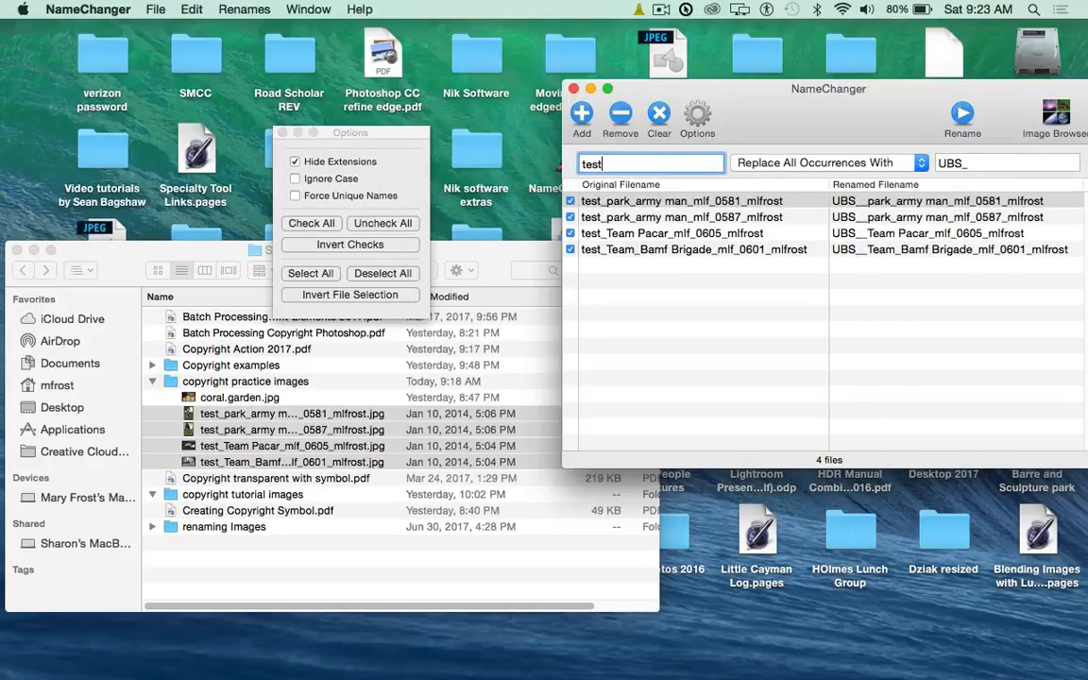
text(_)
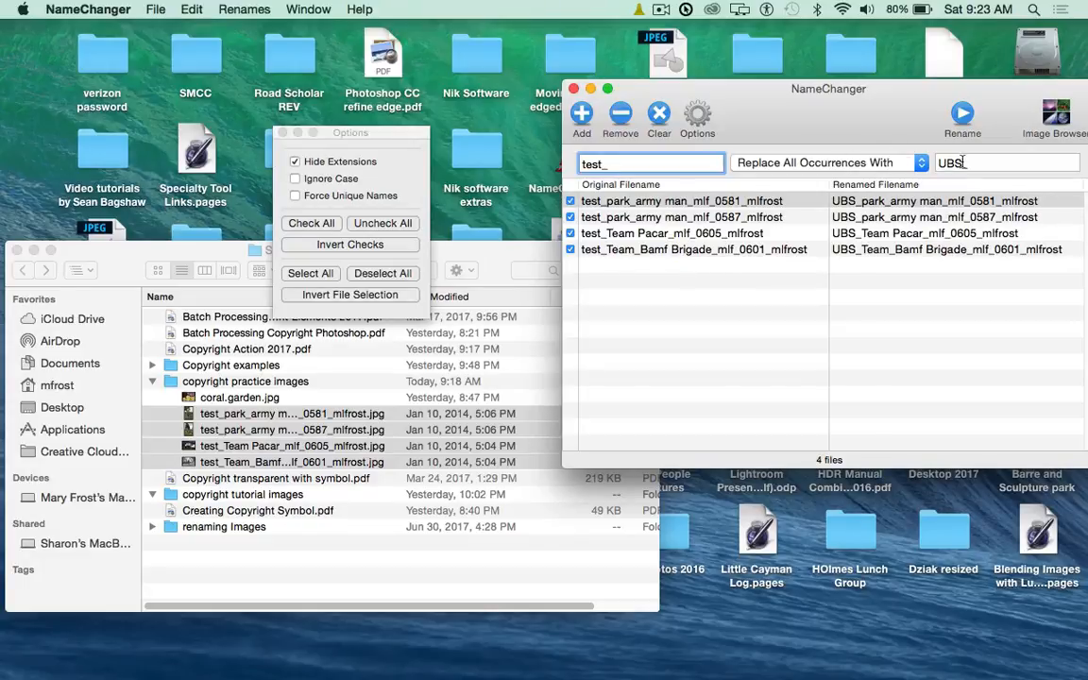
key(Tab)
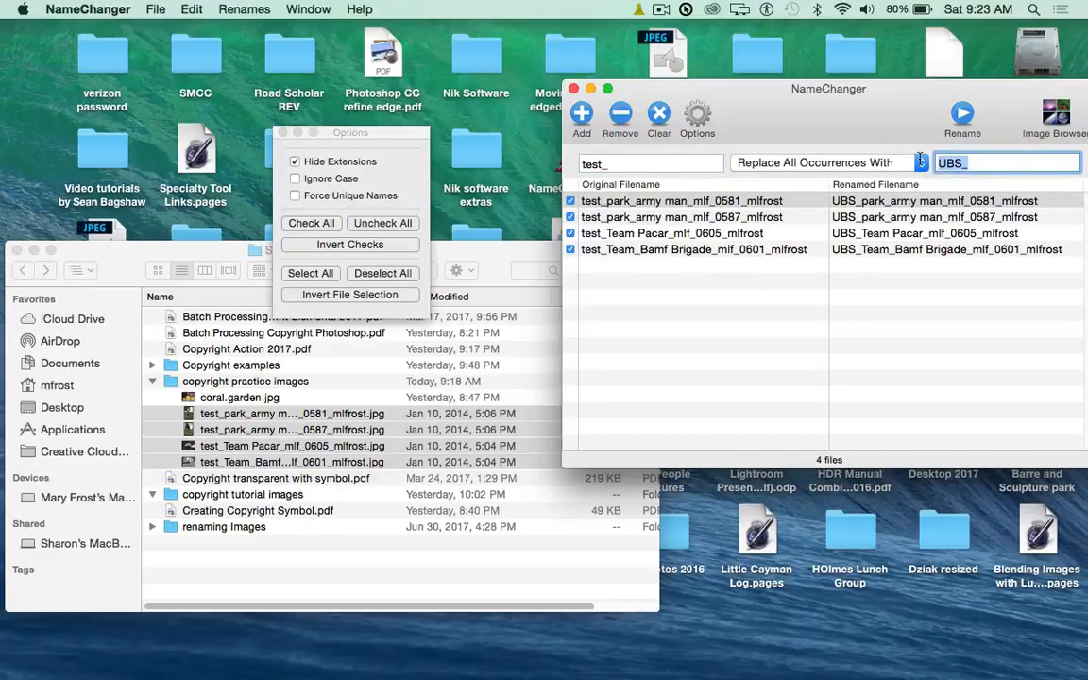
key(BackSpace)
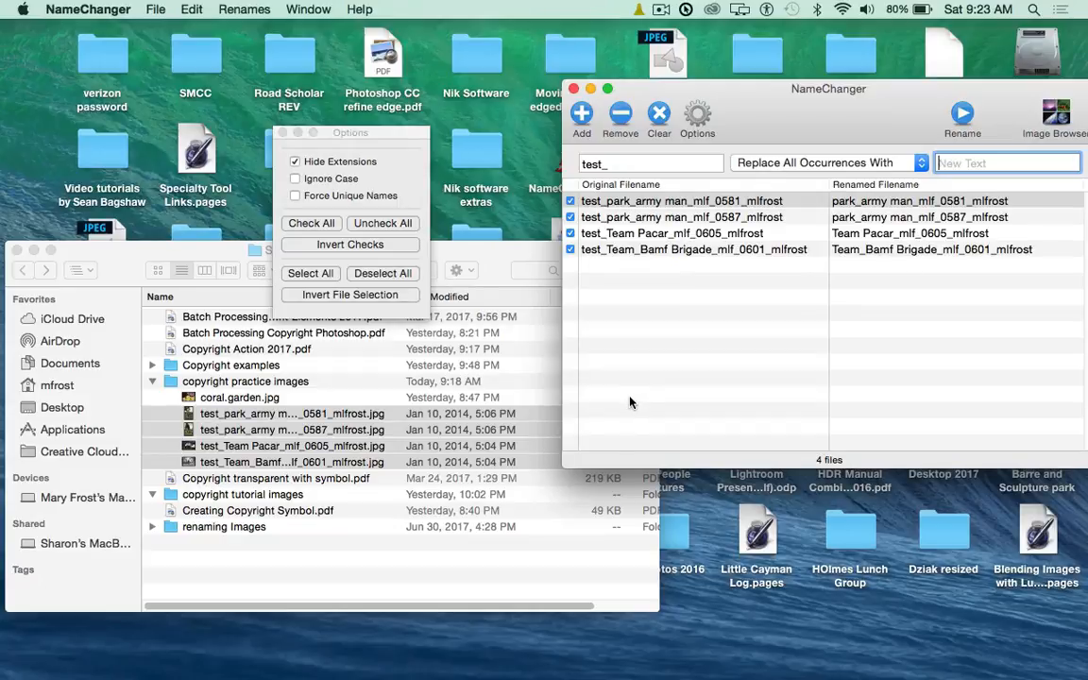
click(962, 113)
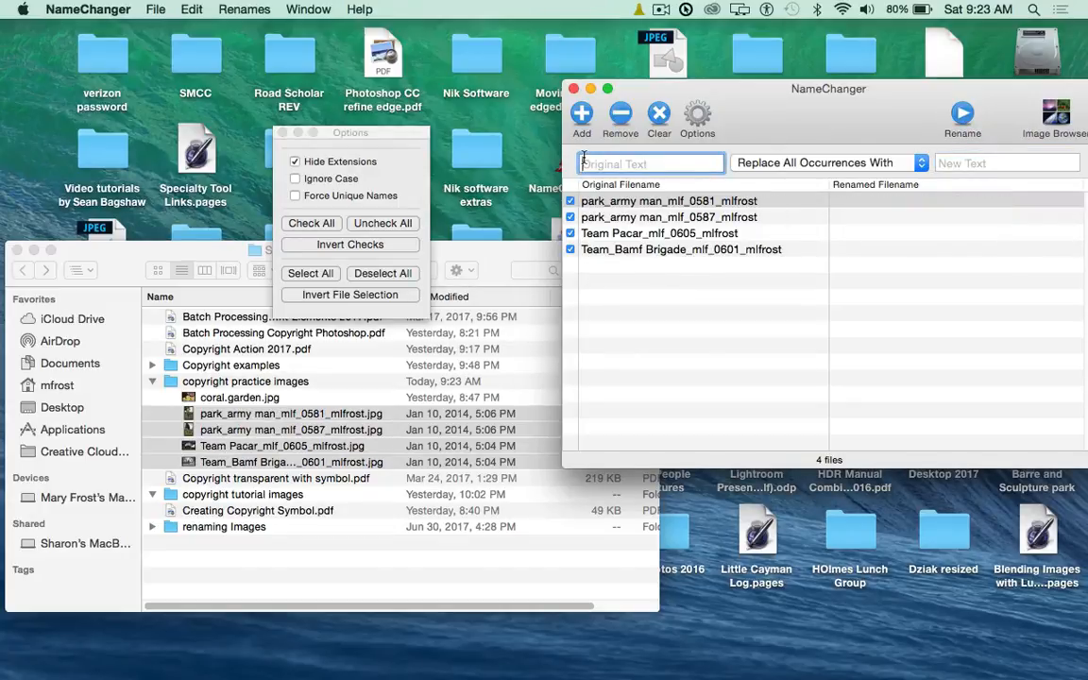
Step: Remove "mlf_" from all four file names by replacing all occurrences with empty text, and apply the renaming
text(m)
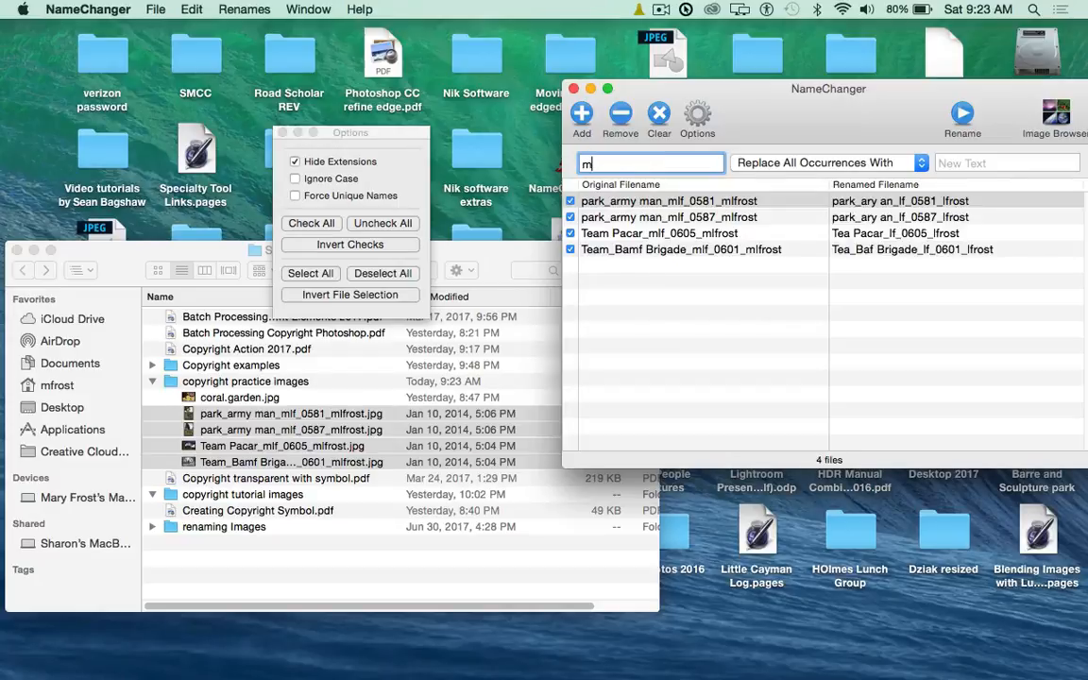
text(lf)
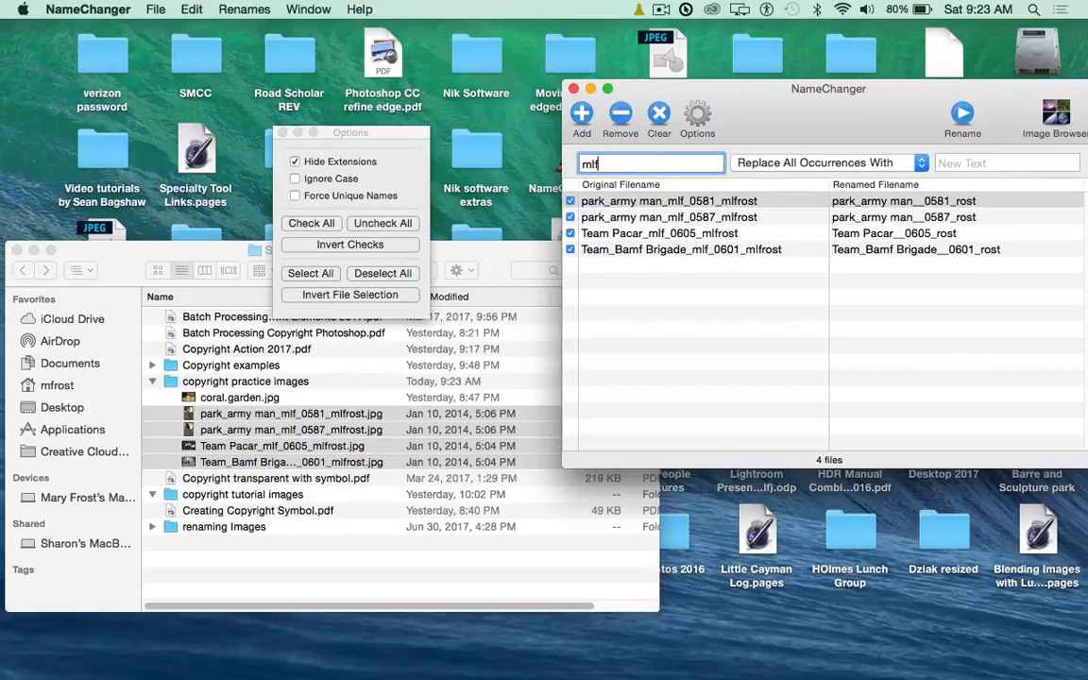
text(_)
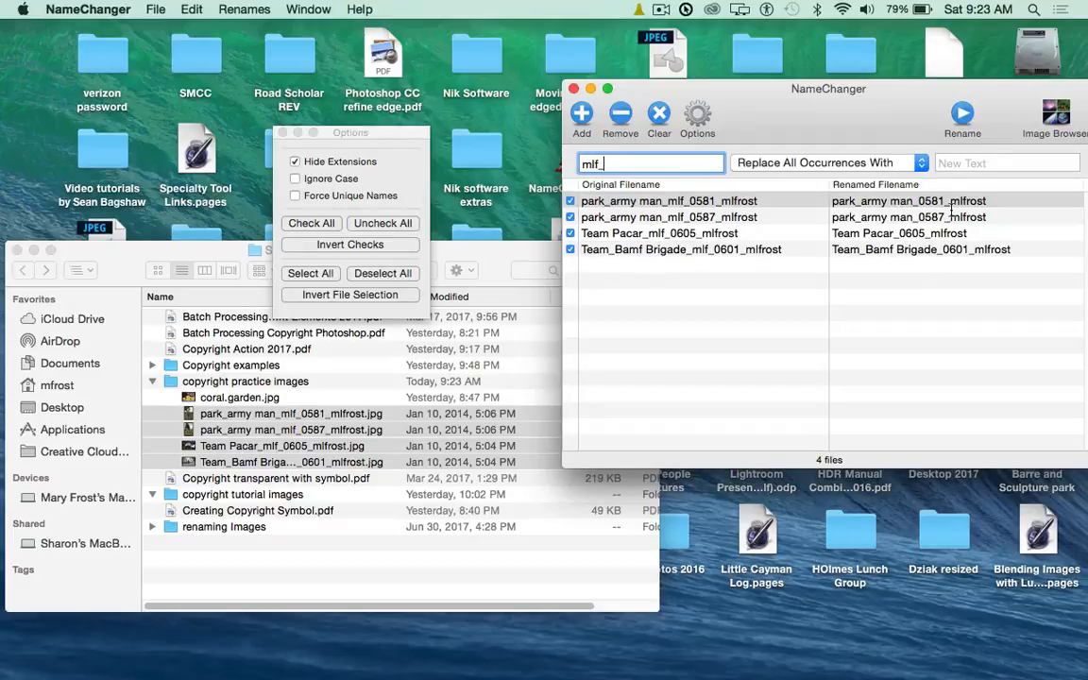
click(962, 112)
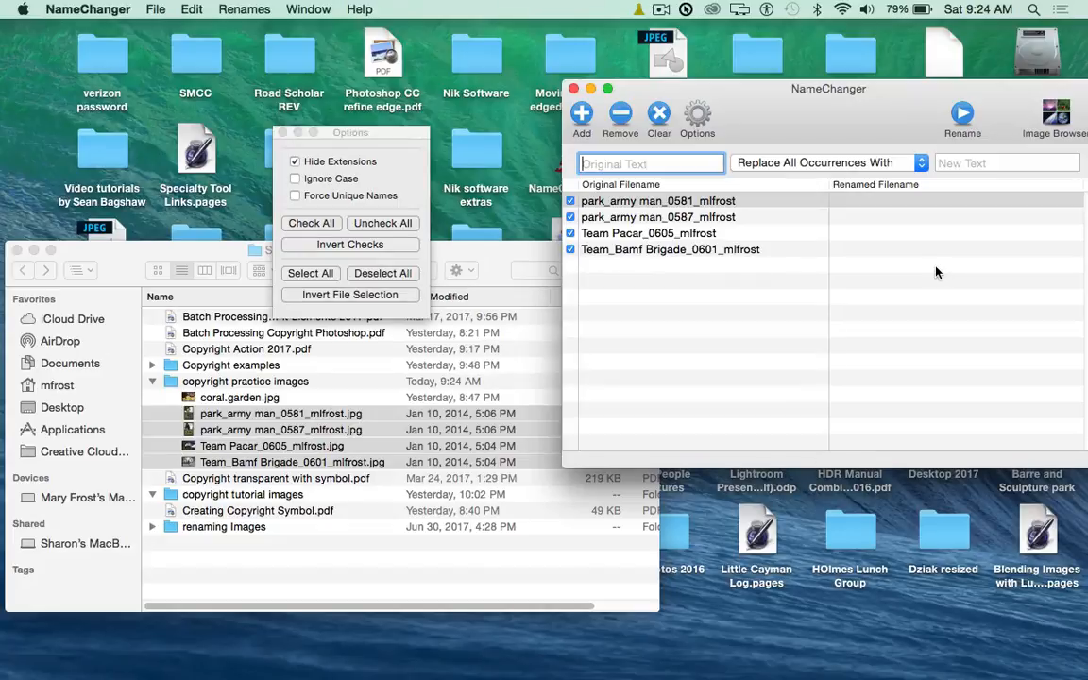
Step: Prepend an underscore to all four file names and apply the renaming
click(920, 163)
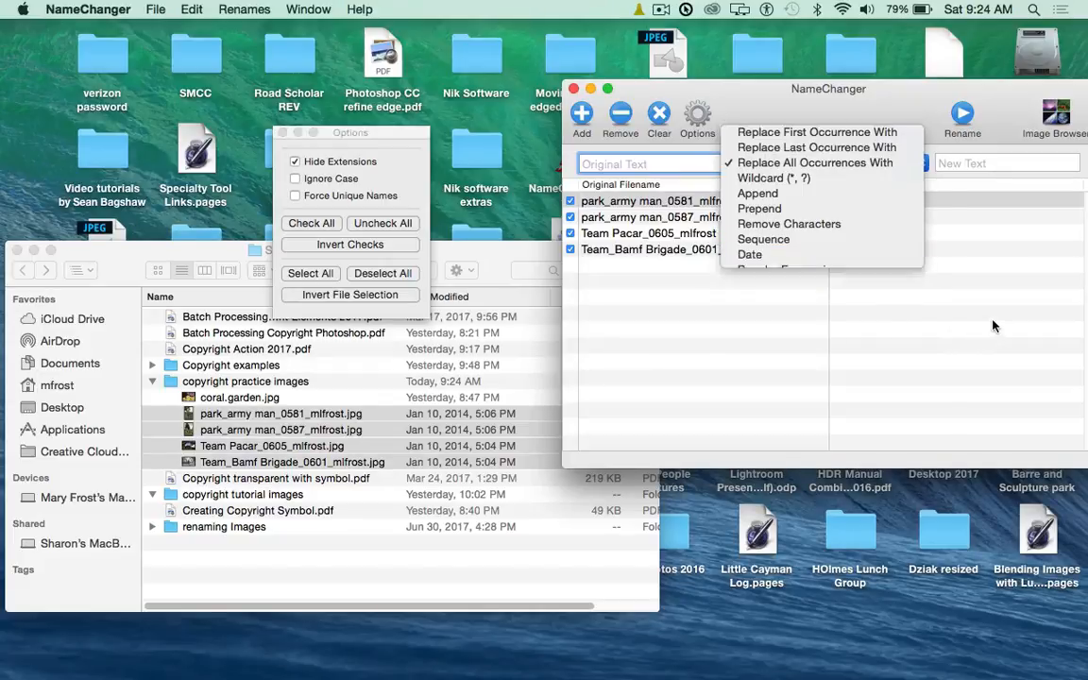
click(985, 351)
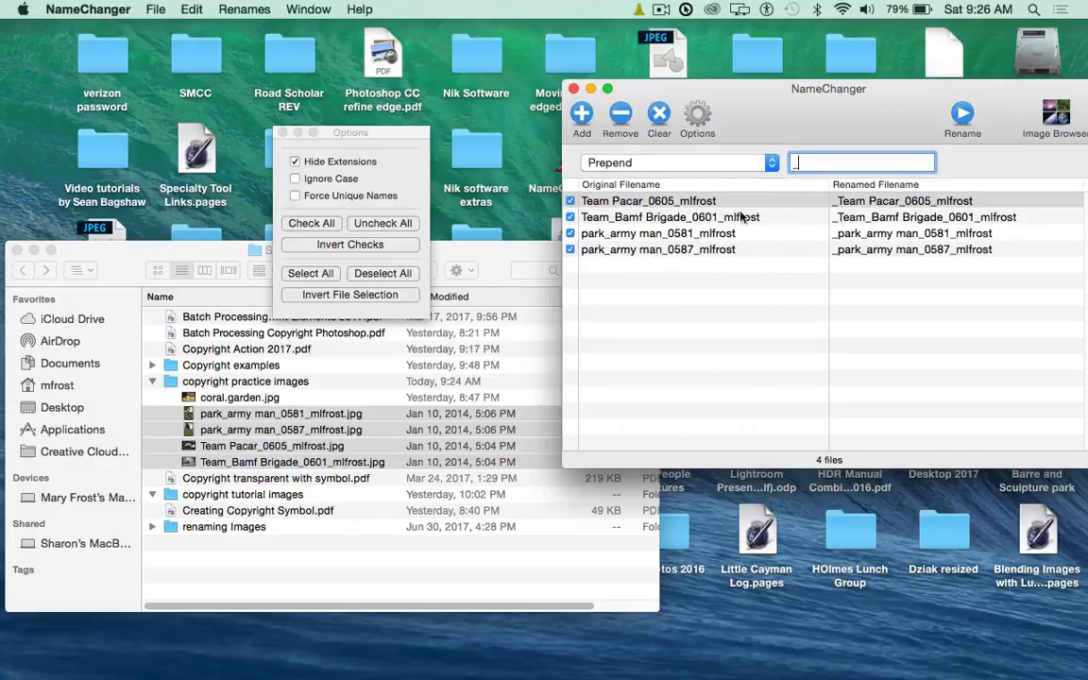
click(962, 115)
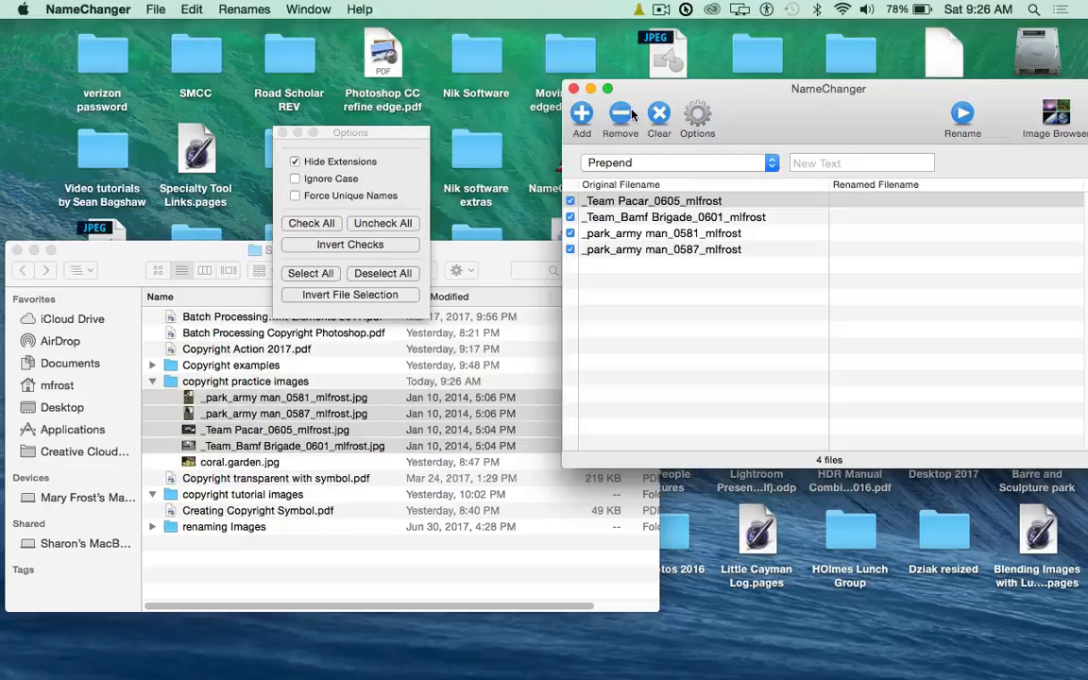
Step: Switch the renaming method for the four listed files to Sequence
click(767, 163)
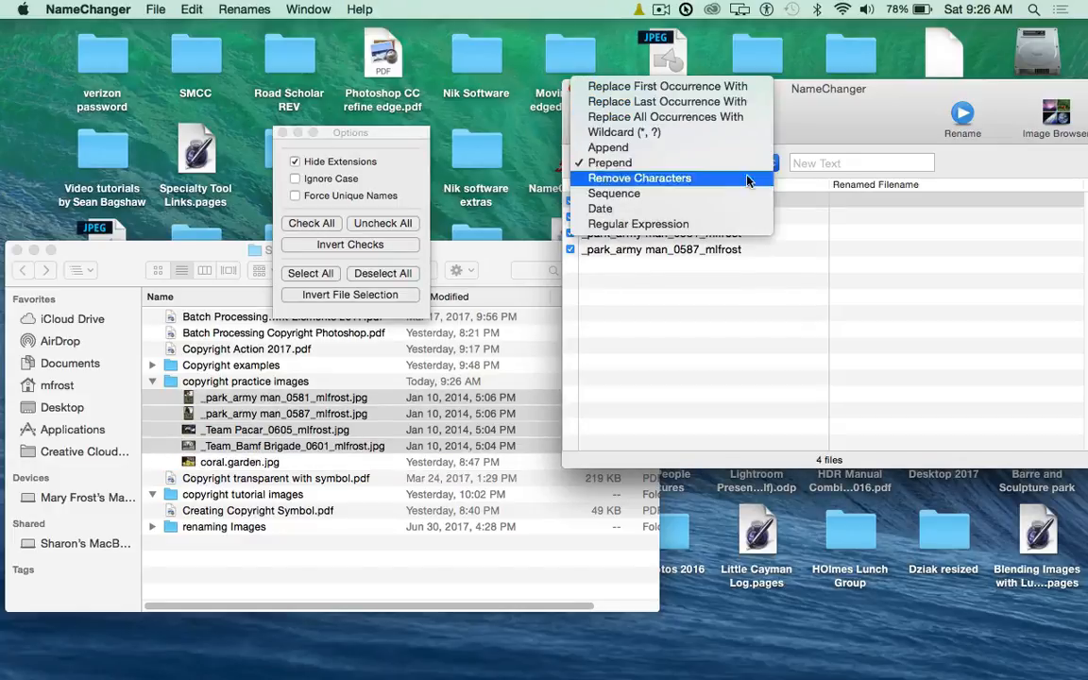
click(693, 196)
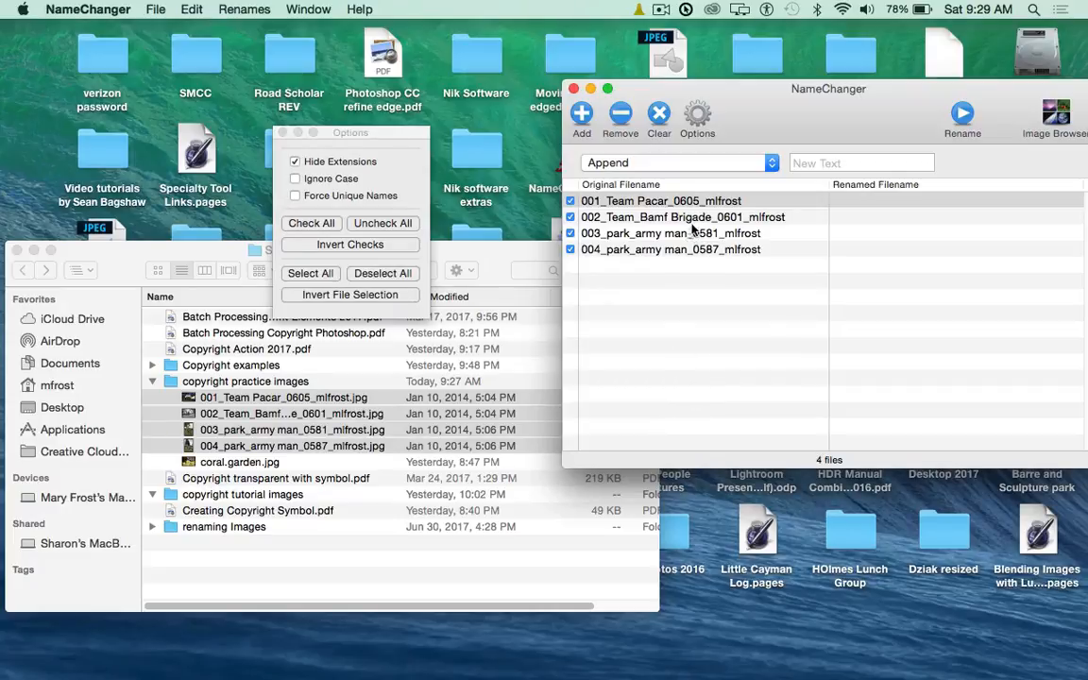
Step: Turn off Hide Extensions in the renaming options and quit the program
click(296, 163)
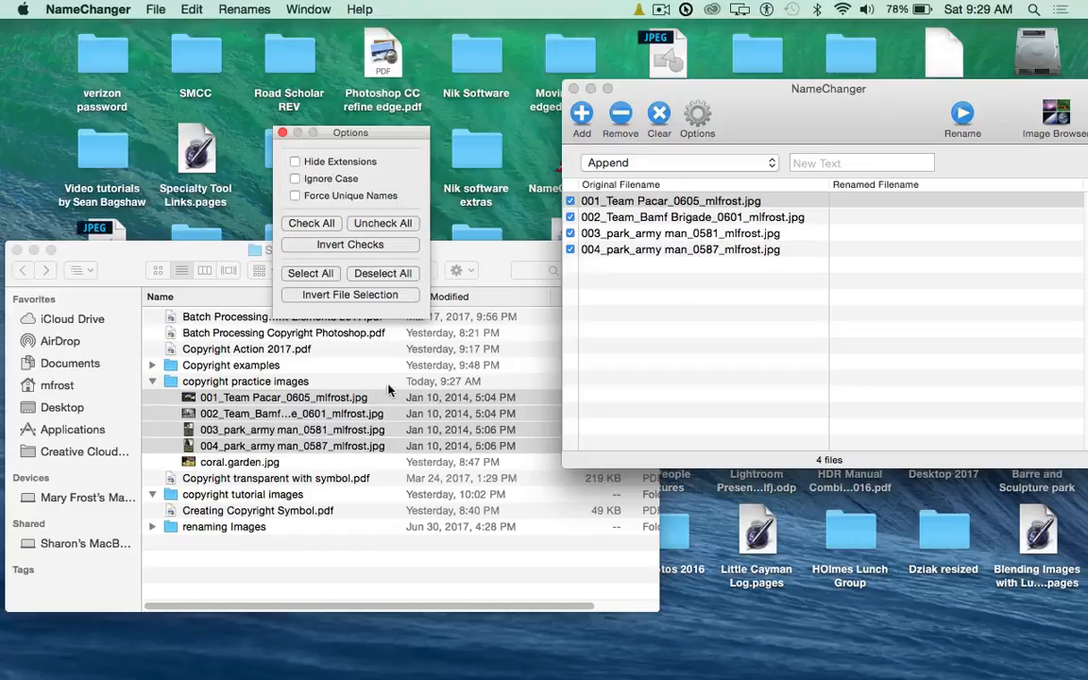
click(280, 134)
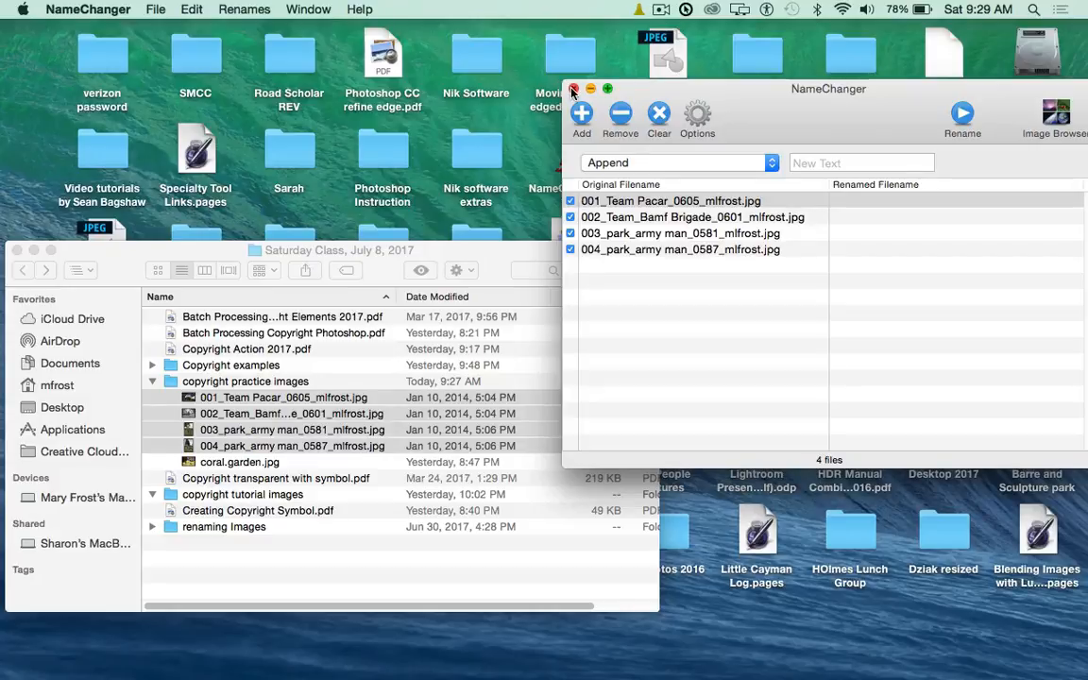
key(super+q)
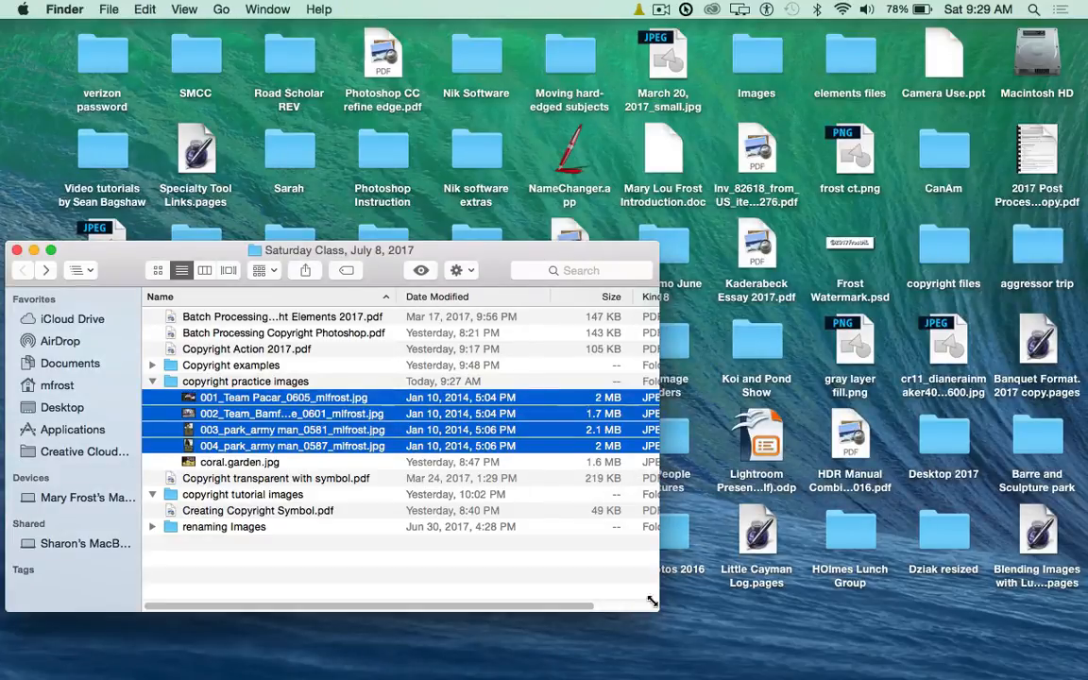